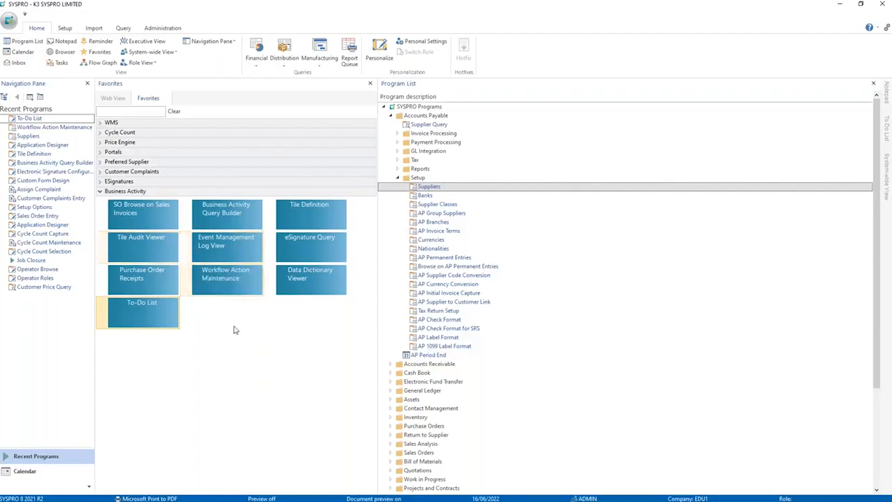
Step: Open the Business Activity Query Builder and create a new view named bq_TL_Receipts
left_click(237, 215)
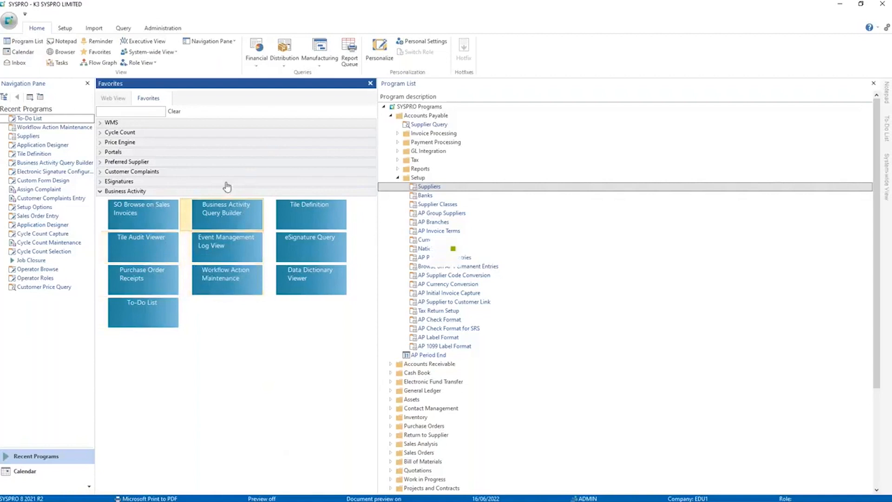
double_click(236, 215)
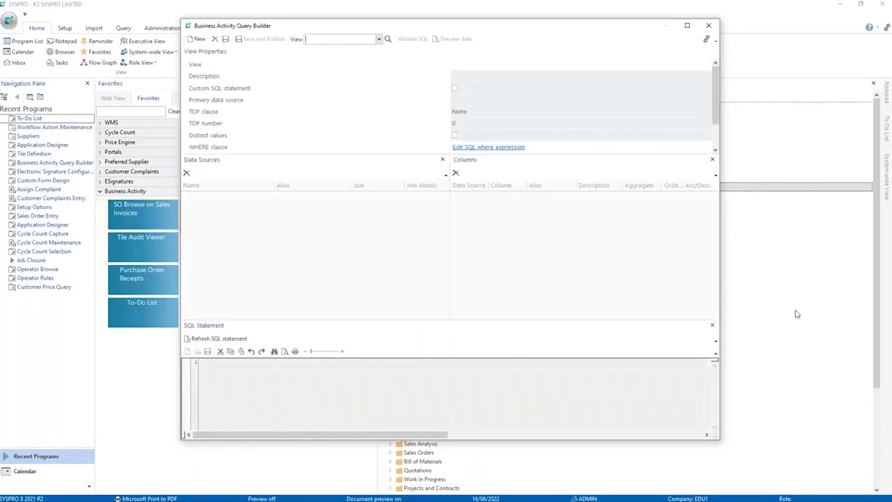
left_click_drag(336, 28, 326, 22)
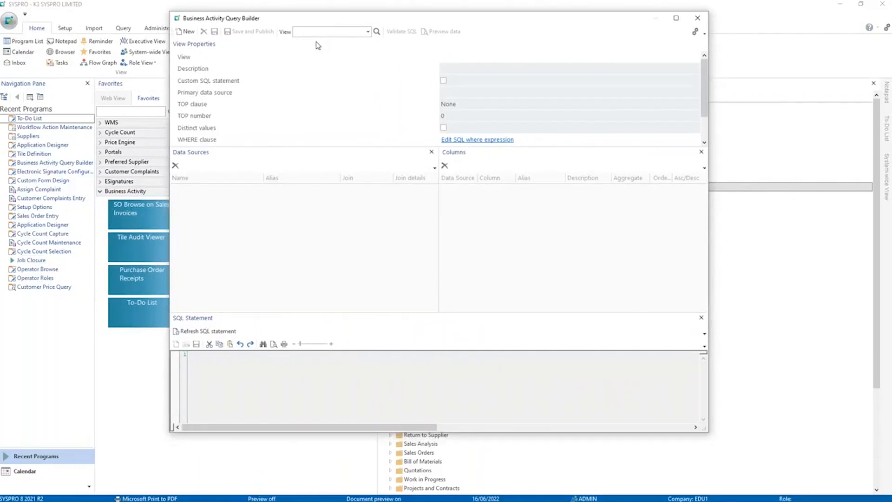
left_click(313, 33)
type("Ti")
type("_Receipts")
key("Return")
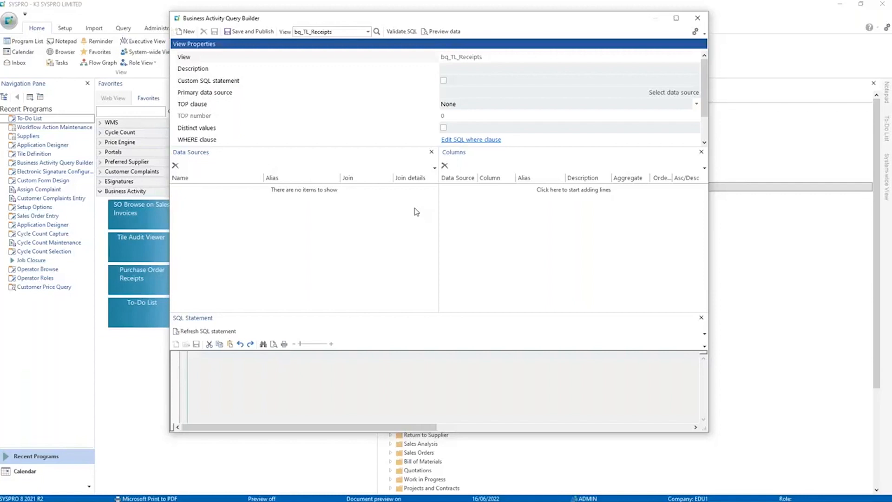
Step: Describe the view as "Receipts Processed in TL", enable its custom SQL statement option and enlarge the SQL statement area
left_click(448, 69)
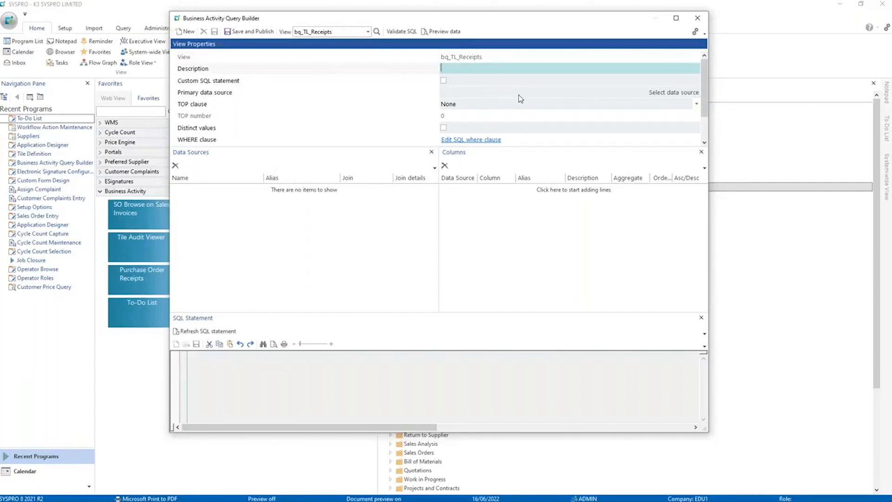
type("Receipts Processed in TL")
key("Tab")
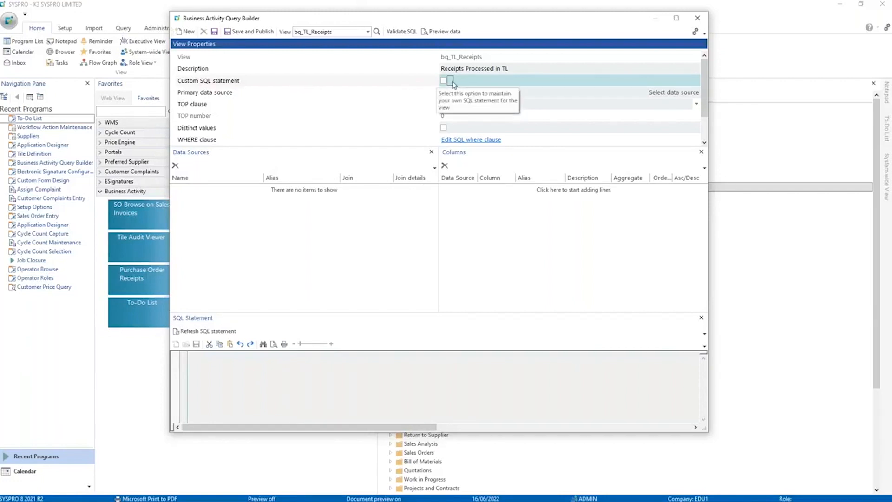
left_click(444, 81)
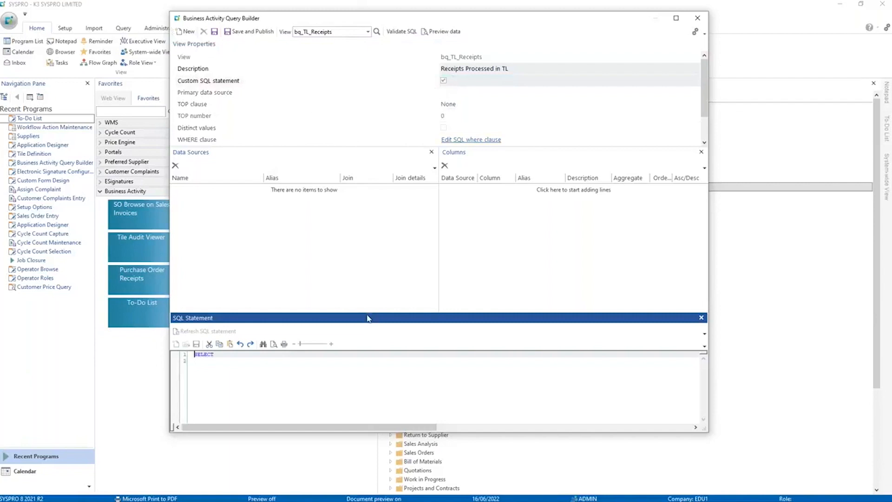
left_click_drag(361, 312, 356, 231)
left_click(338, 330)
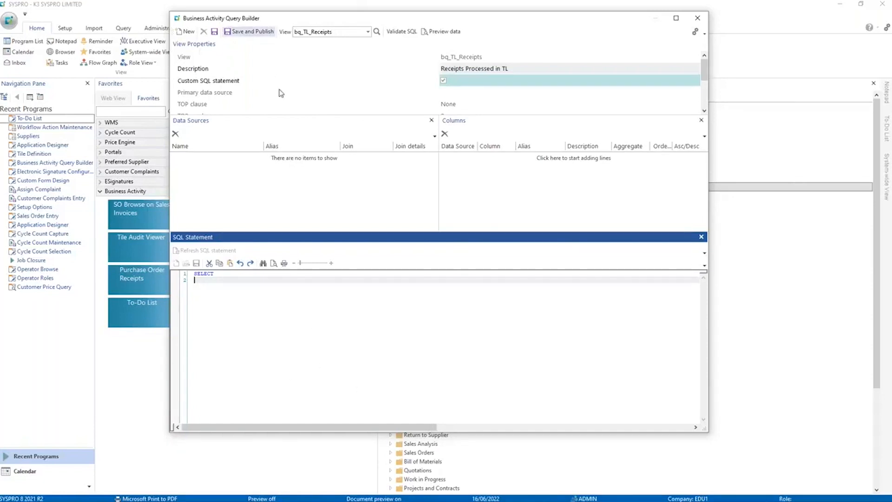
Step: Switch to SQL Server Management Studio, where the purchase order receipt query is open
key("alt+Tab")
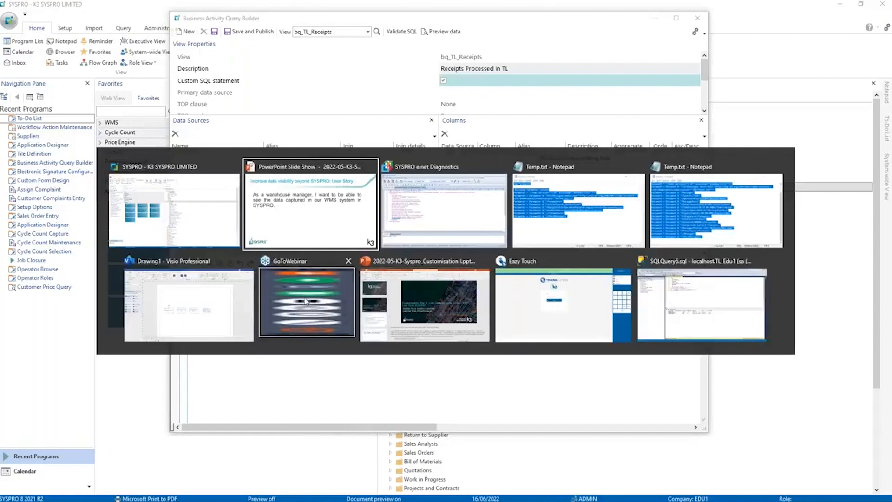
key("Escape")
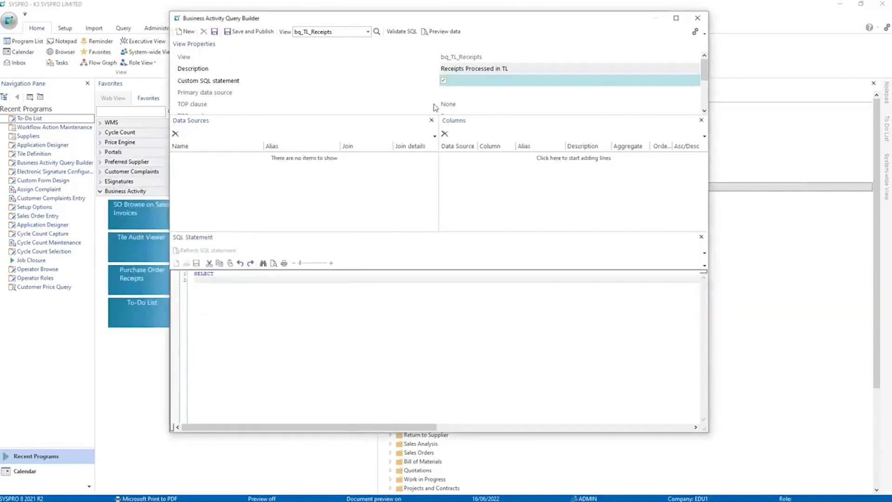
key("alt+Tab")
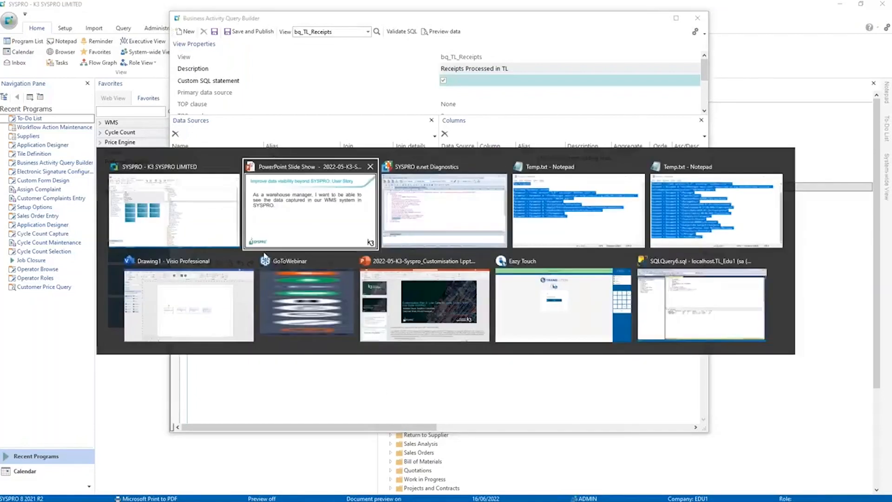
left_click(707, 321)
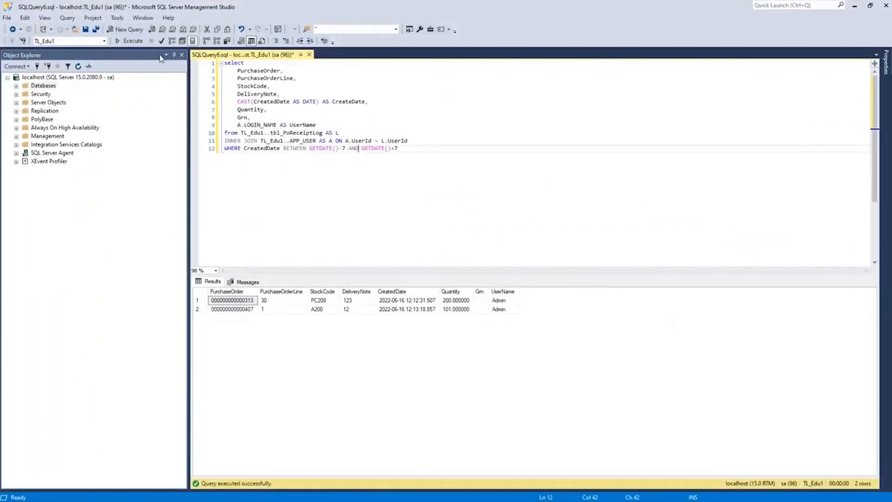
Step: Examine the query's TL_Edu1 source tables, the APP_USER join, the selected columns and the CreatedDate filter
left_click_drag(400, 148, 226, 140)
left_click(292, 185)
left_click_drag(241, 133, 267, 133)
left_click(271, 140)
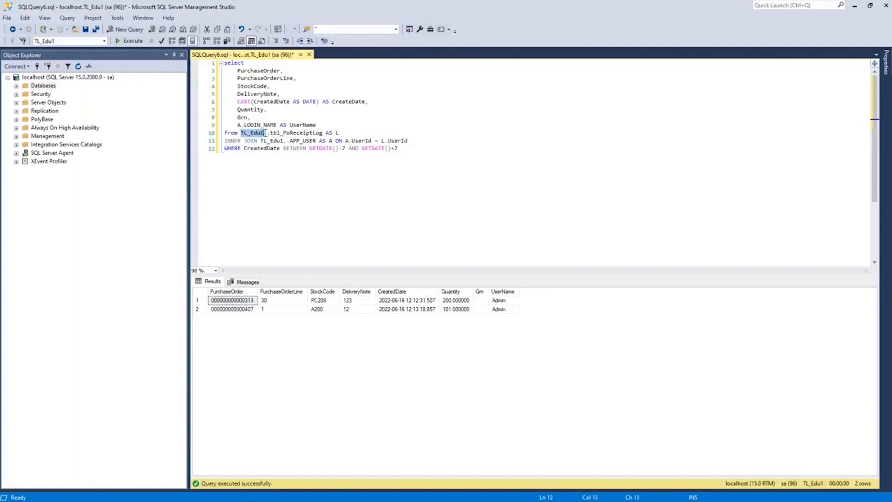
left_click(276, 142)
left_click_drag(261, 141, 276, 141)
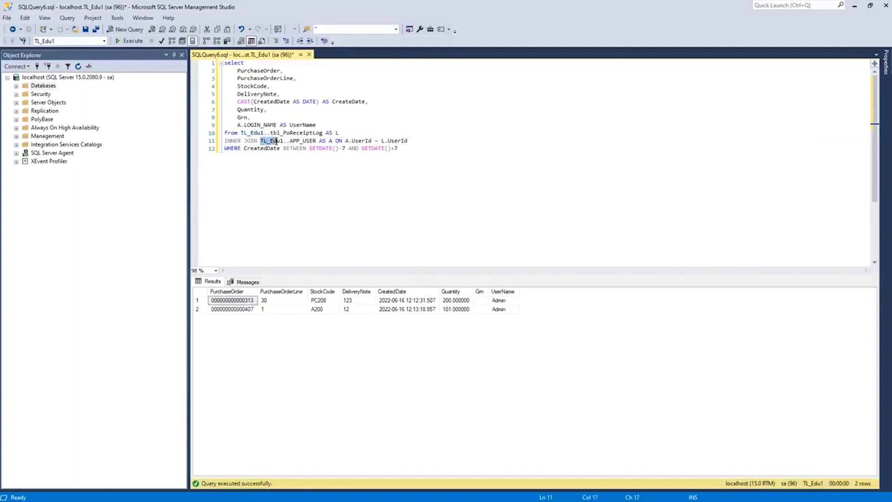
left_click(281, 154)
left_click(294, 133)
double_click(294, 134)
left_click(383, 176)
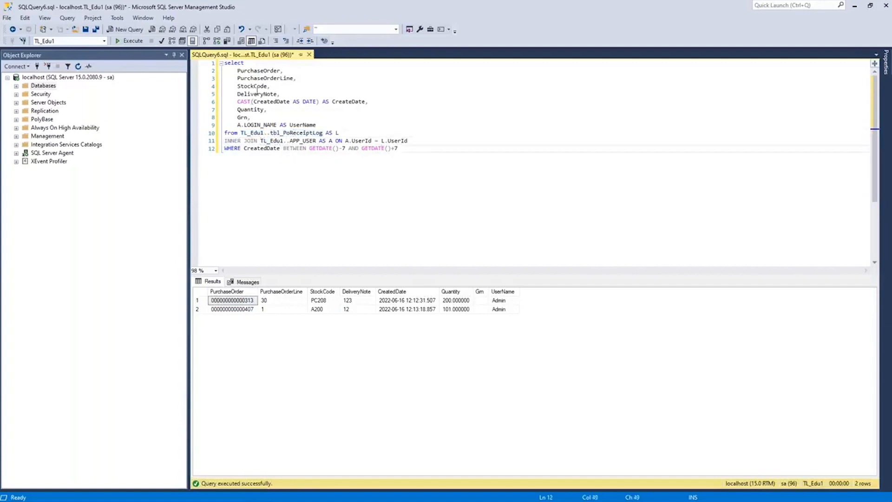
left_click(254, 125)
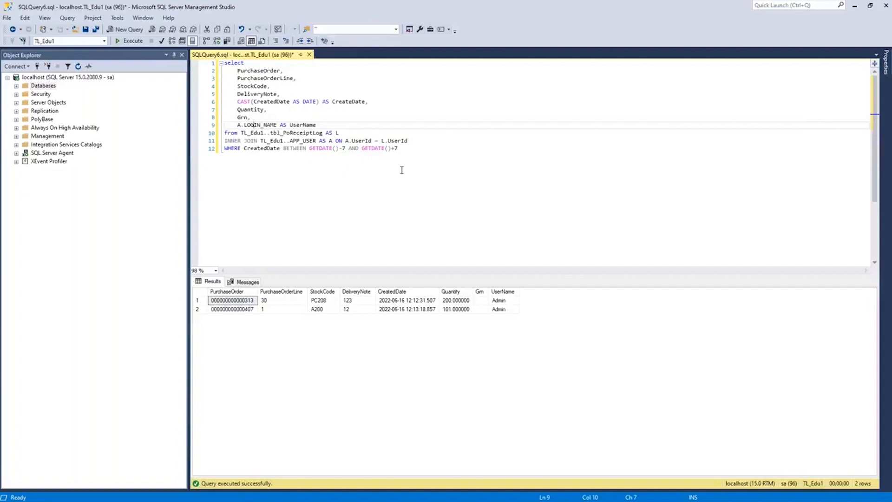
left_click(438, 167)
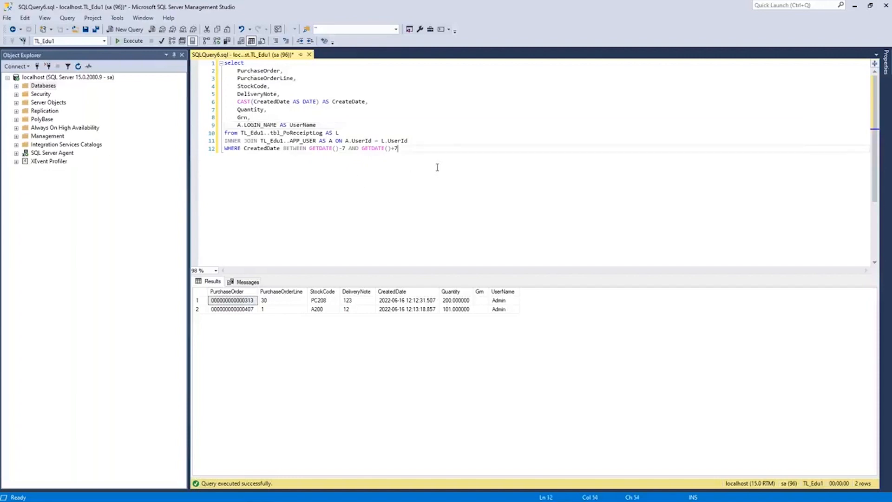
Step: Run the receipt query and review the returned rows
key("F5")
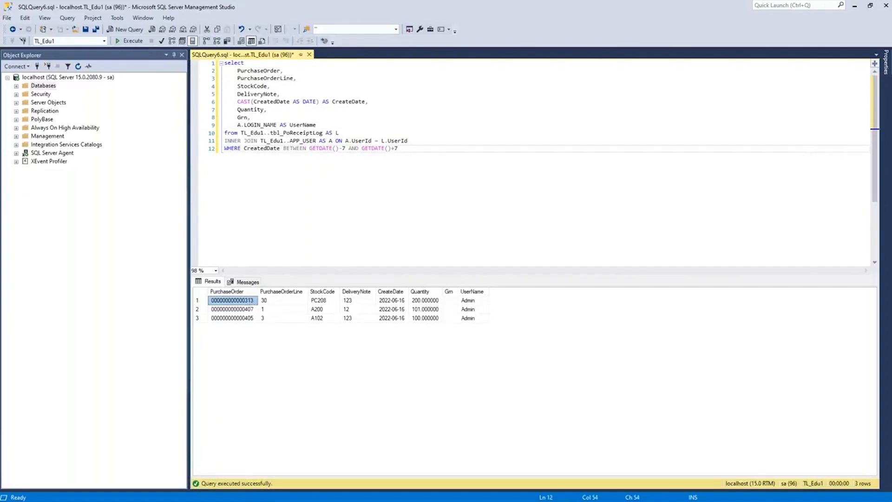
left_click(471, 320)
key("ctrl+a")
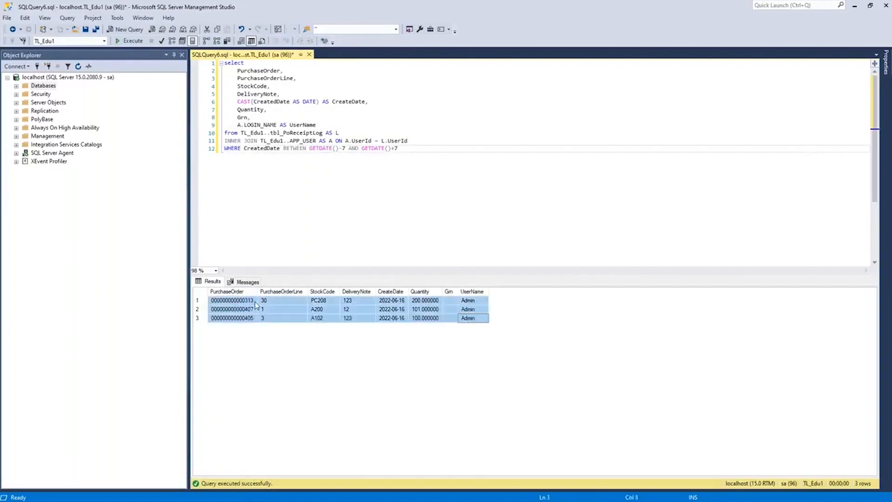
left_click(398, 200)
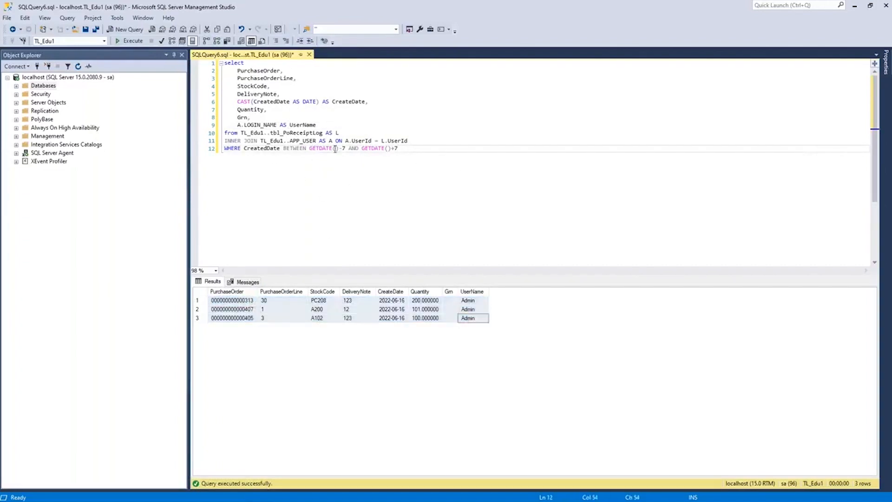
Step: Copy the whole receipt query and paste it over the default SQL statement of the bq_TL_Receipts view in SYSPRO
key("ctrl+a")
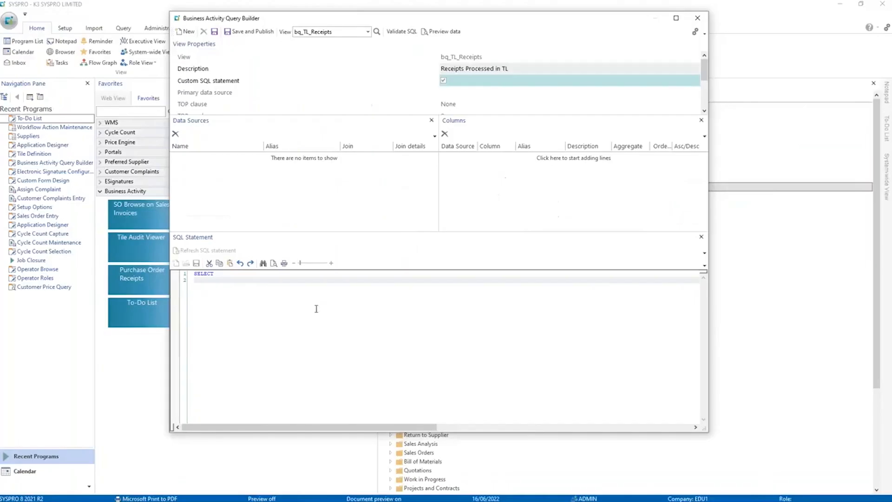
left_click(283, 285)
key("ctrl+a")
type("select     PurchaseOrder,     PurchaseOrderLine,     StockCode,     DeliveryNote,     CAST(CreatedDate AS DATE) AS CreateDate,     Quantity,     Grn,     A.LOGIN_NAME AS UserName from TL_Edu1..tbl_PoReceiptLog AS L INNER JOIN TL_Edu1..APP_USER AS A ON A.UserId = L.UserId WHERE CreatedDate BETWEEN GETDATE() - 7 AND GETDATE() - 7")
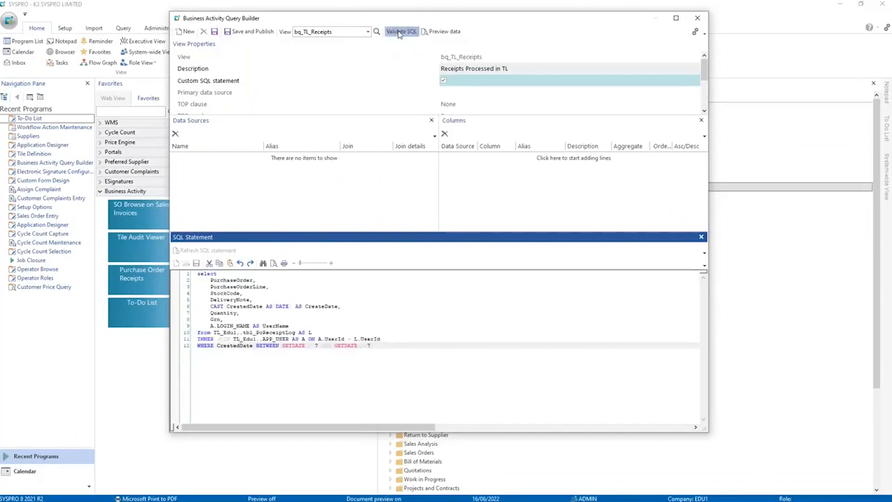
Step: Validate the view's SQL statement and preview its data across all columns
left_click(399, 33)
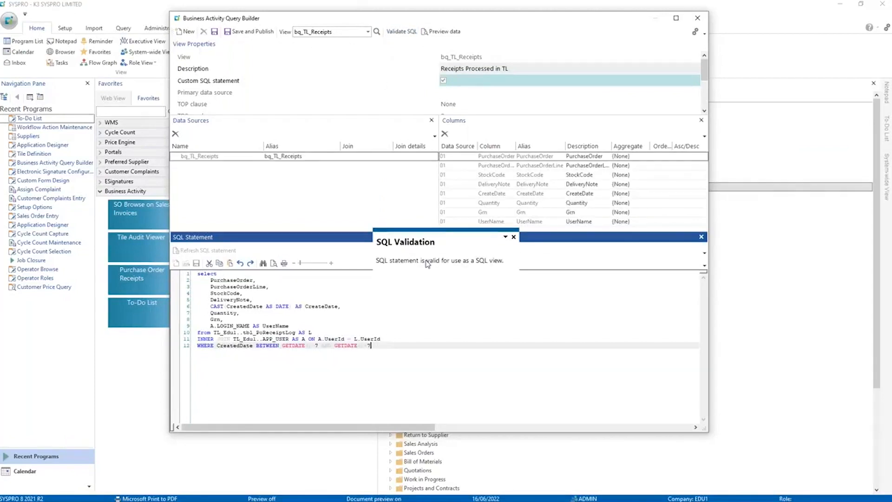
left_click(514, 237)
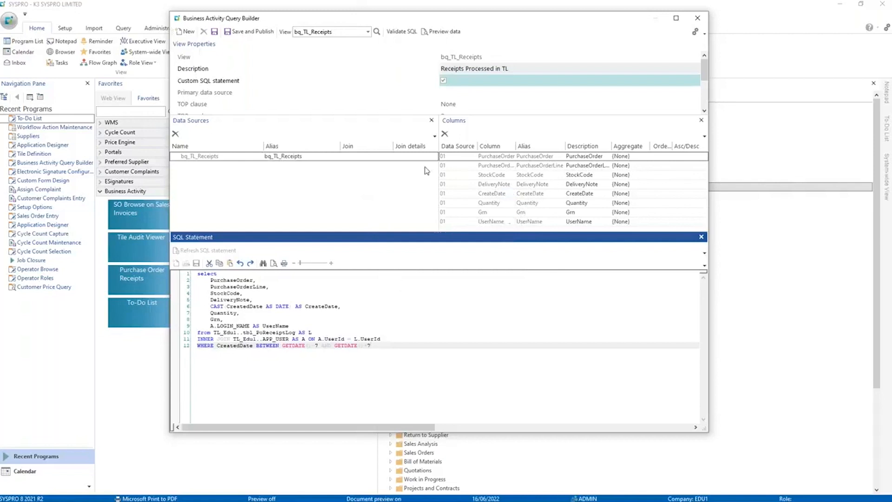
left_click(447, 33)
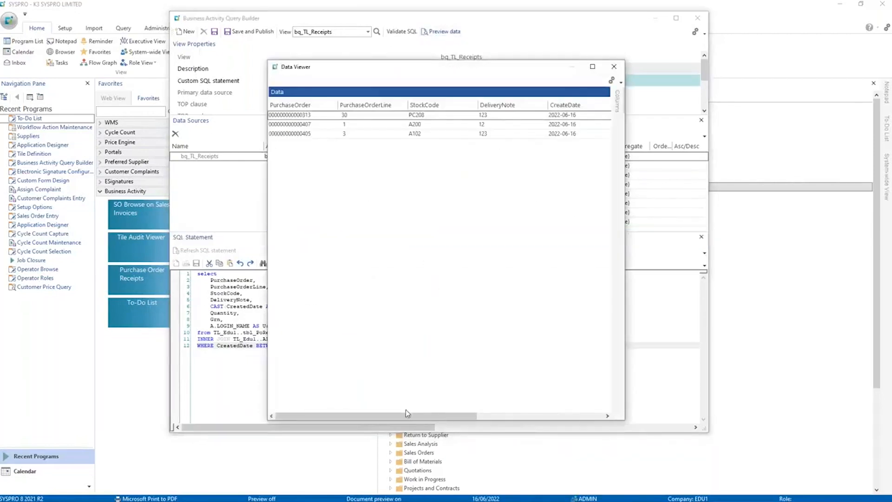
left_click_drag(439, 414, 344, 307)
left_click(614, 67)
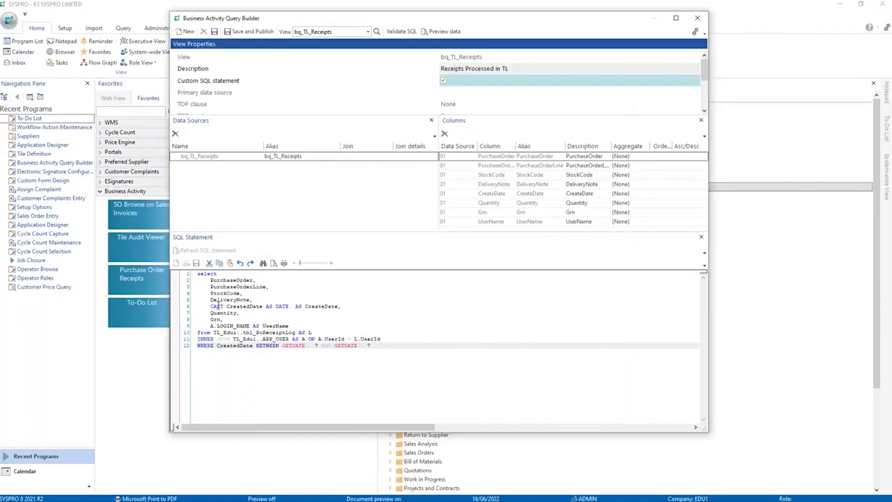
left_click(221, 306)
left_click(384, 314)
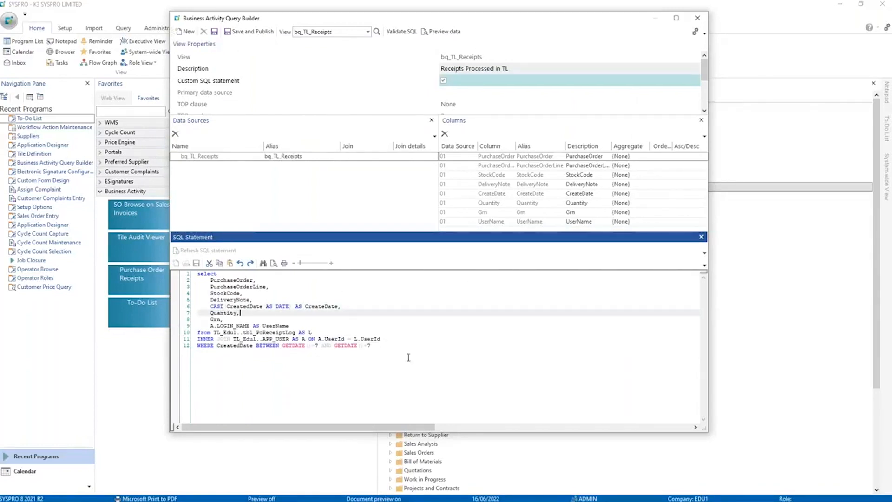
Step: Save and publish the view to company EDU1, make it available for use in SYSPRO, and close the query builder
left_click(246, 31)
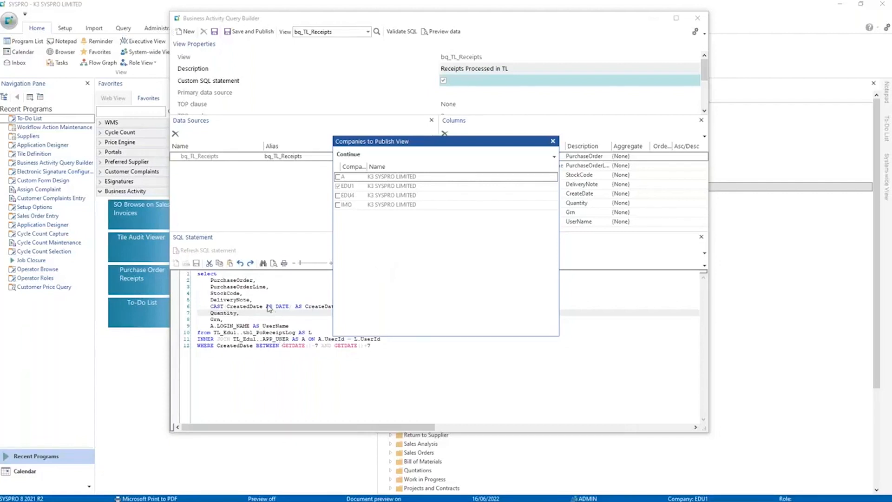
left_click(349, 154)
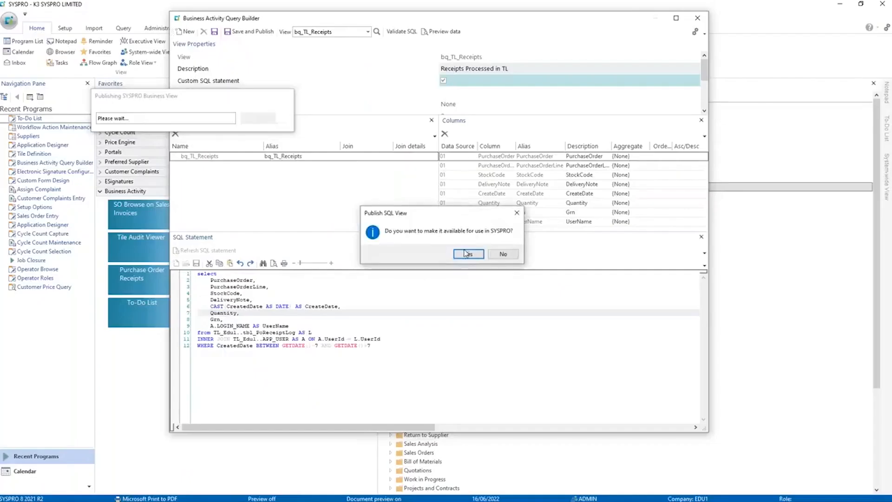
left_click(466, 253)
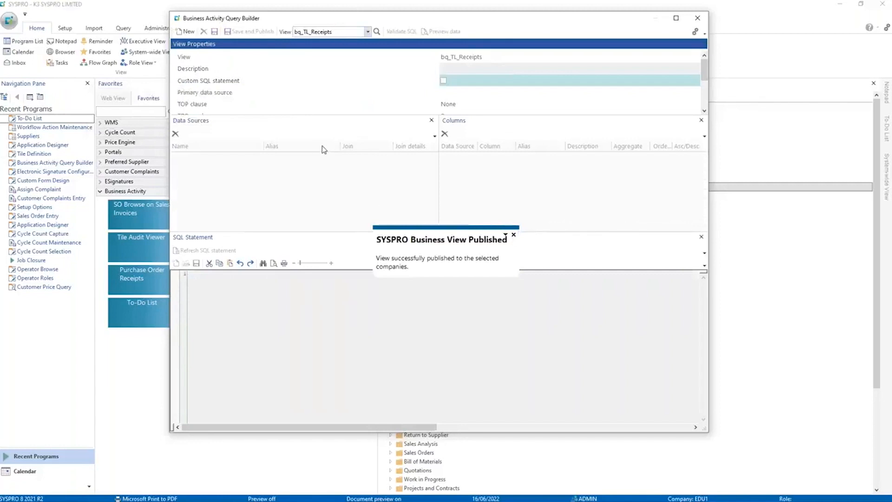
left_click(513, 235)
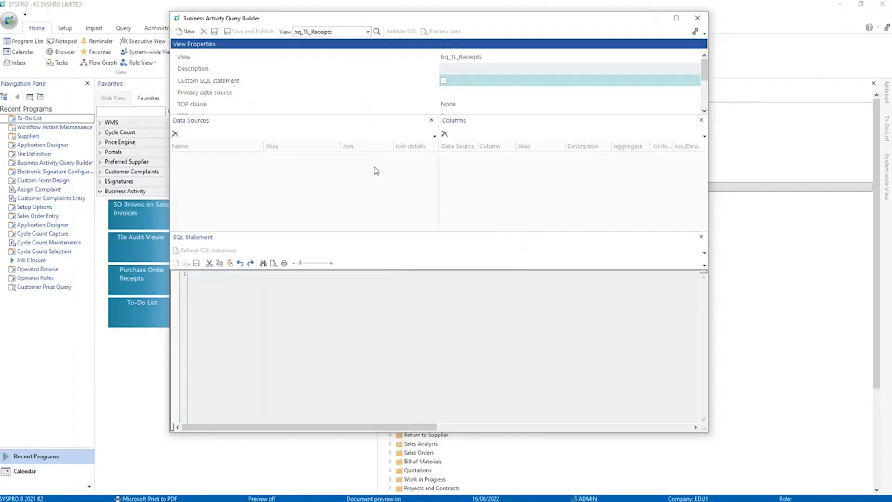
left_click(697, 19)
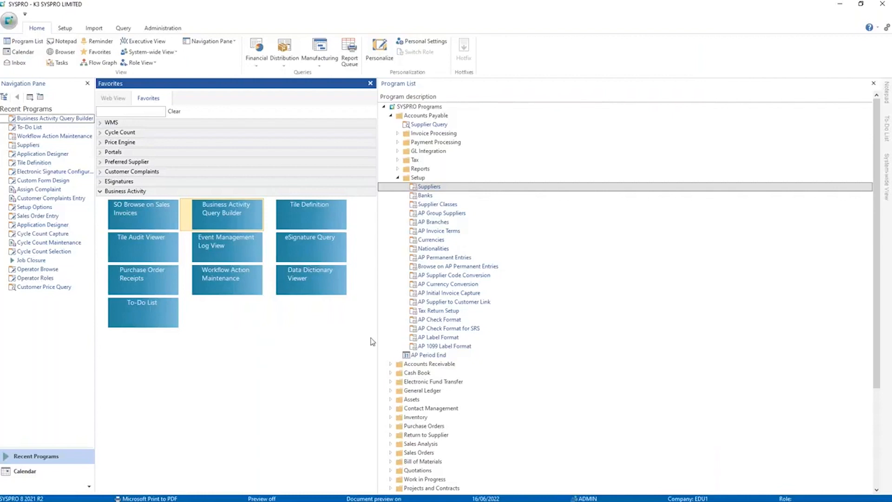
Step: Create a text insight tile with ID USR009 described as "TL PO Receipts", and open its summary query definition
left_click(305, 217)
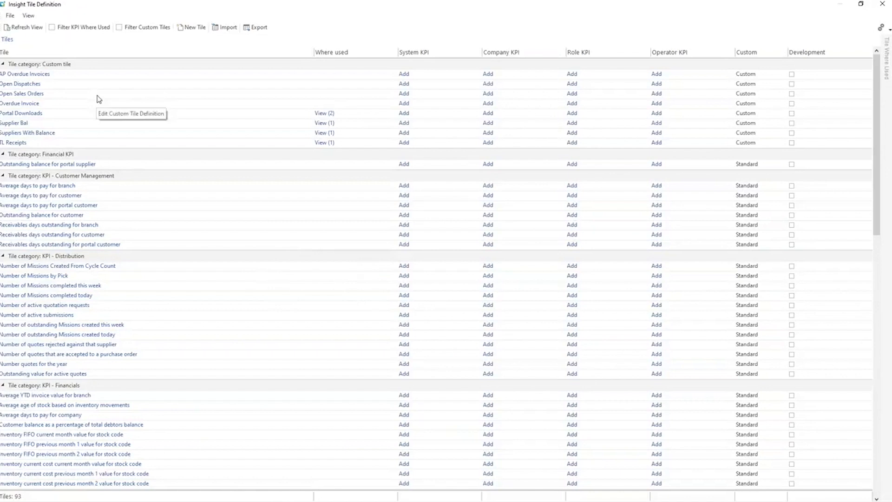
left_click(192, 27)
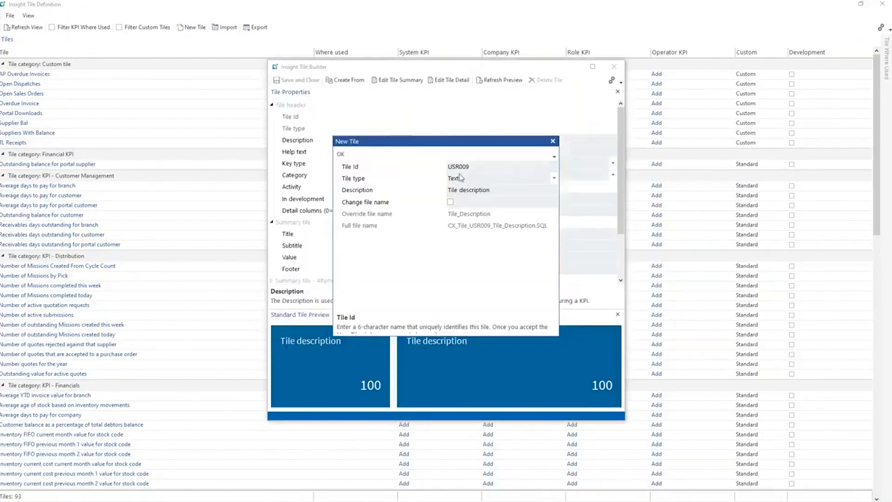
double_click(470, 189)
key("BackSpace")
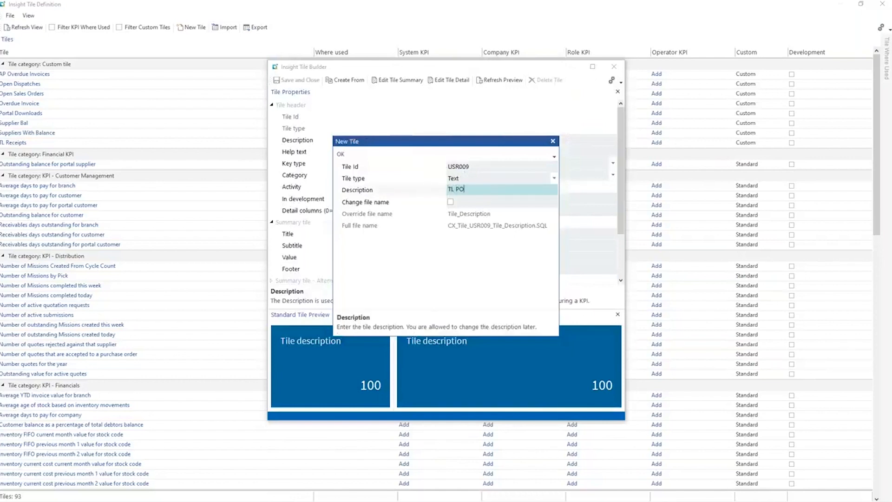
key("Tab")
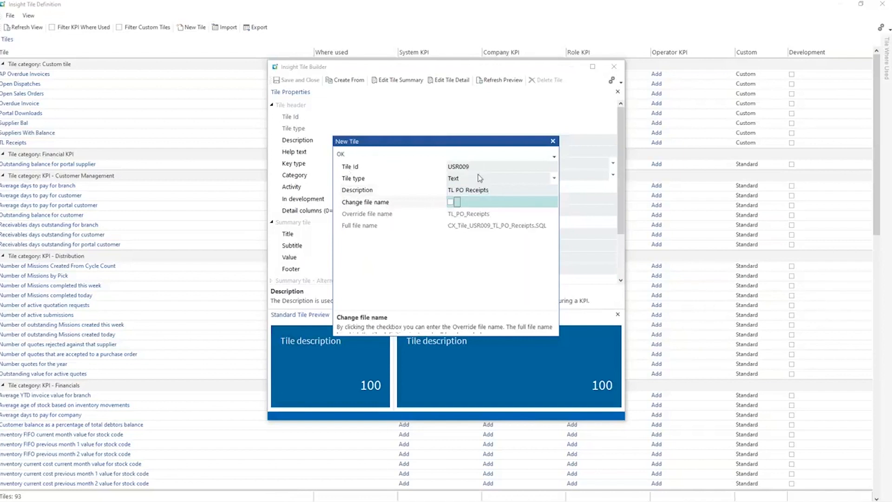
left_click(342, 154)
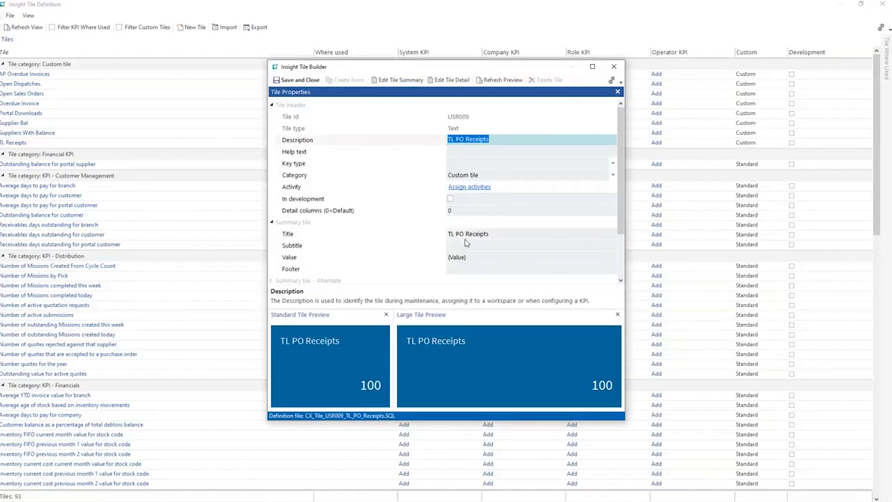
left_click(398, 81)
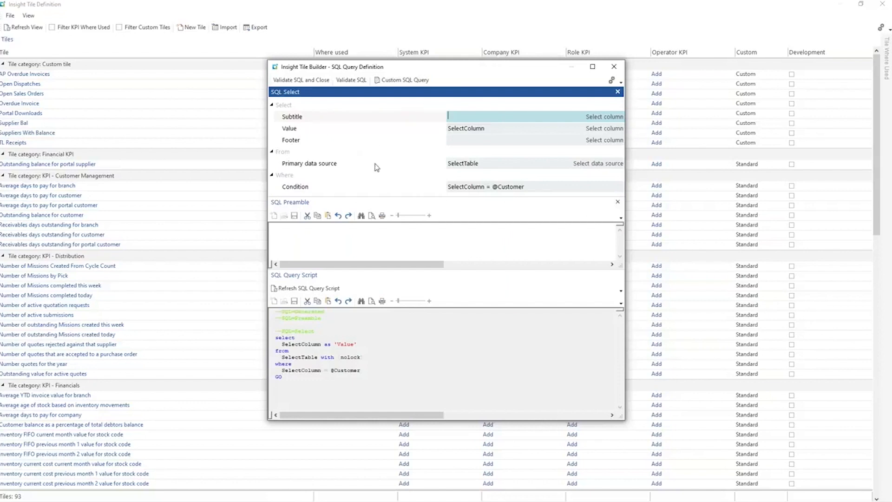
Step: Filter the data sources by "bq_" and choose bq_tl_BookingIn as the summary query's primary data source
left_click(590, 169)
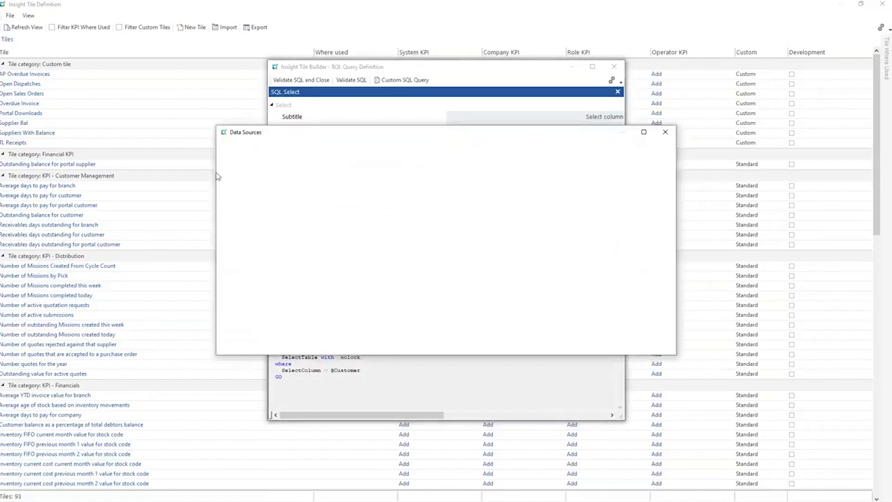
left_click(288, 250)
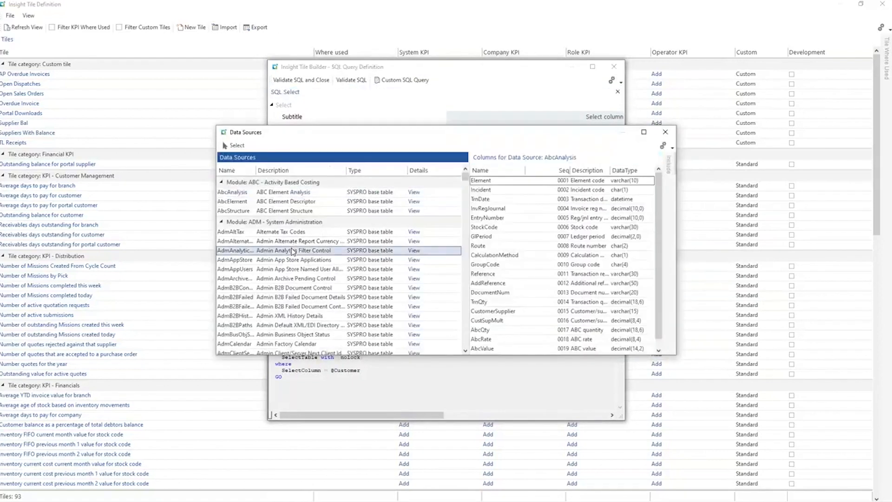
type("bq")
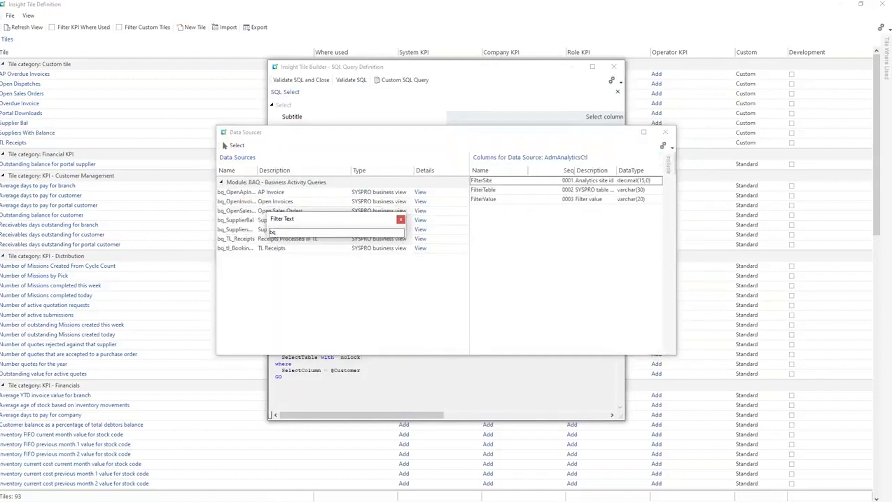
type("_")
left_click_drag(313, 219, 324, 296)
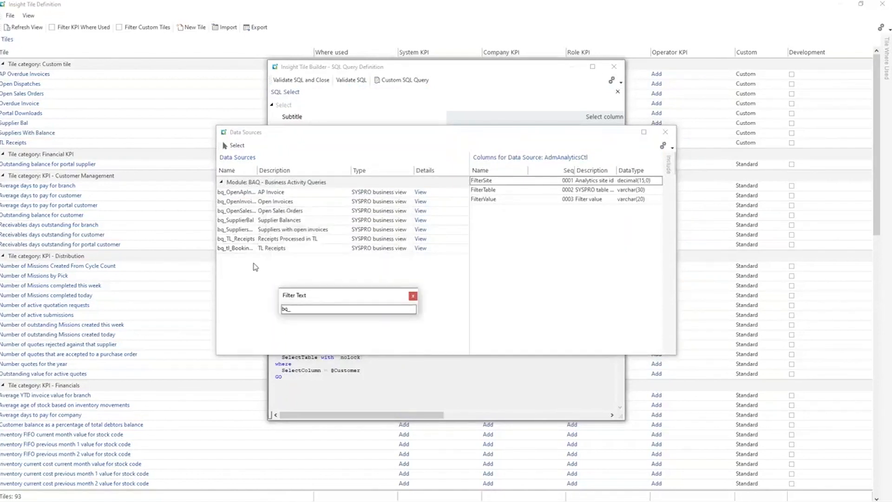
left_click(256, 251)
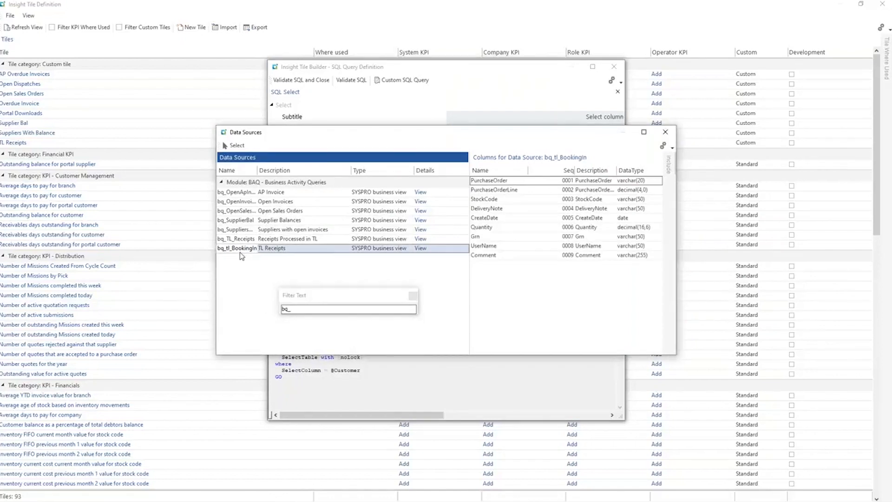
double_click(238, 251)
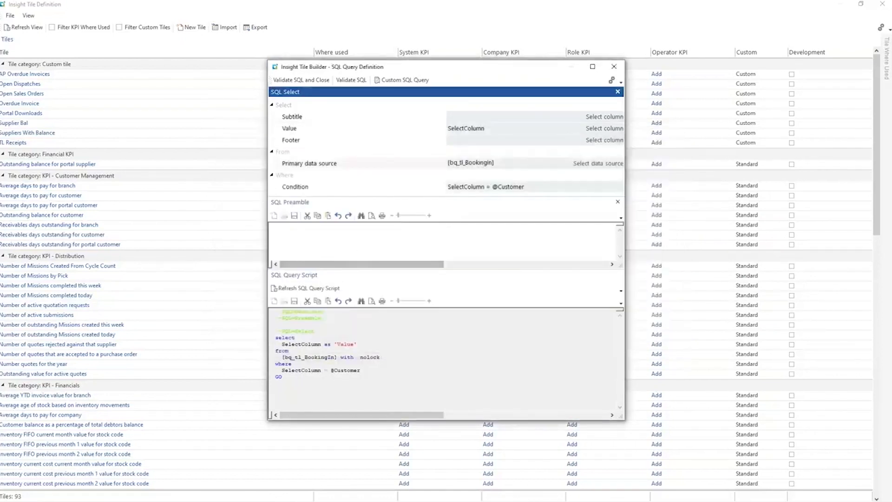
Step: Set the summary query's primary data source to the bq_TL_Receipts business view
left_click(602, 167)
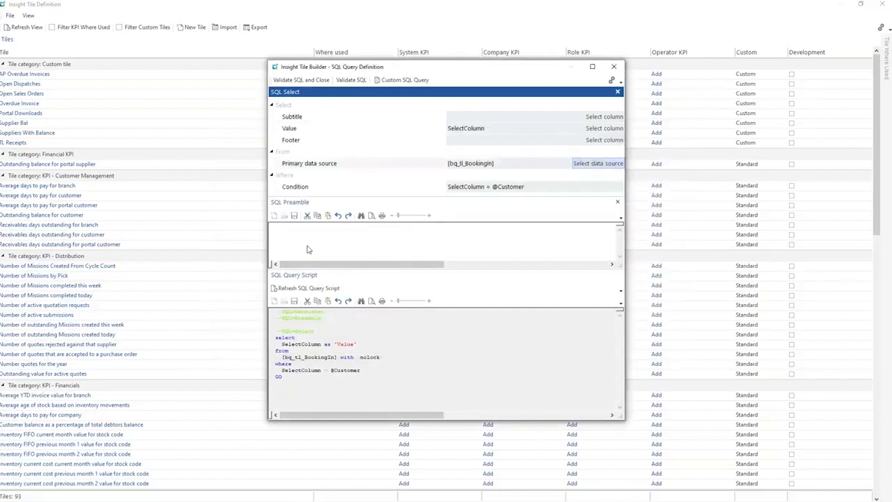
scroll(282, 272, "down", 5)
left_click(281, 303)
scroll(277, 331, "down", 1)
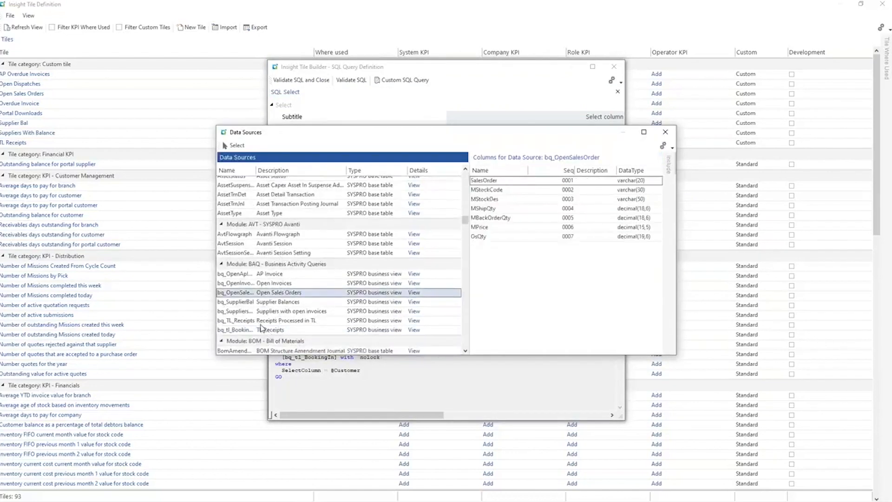
left_click(261, 324)
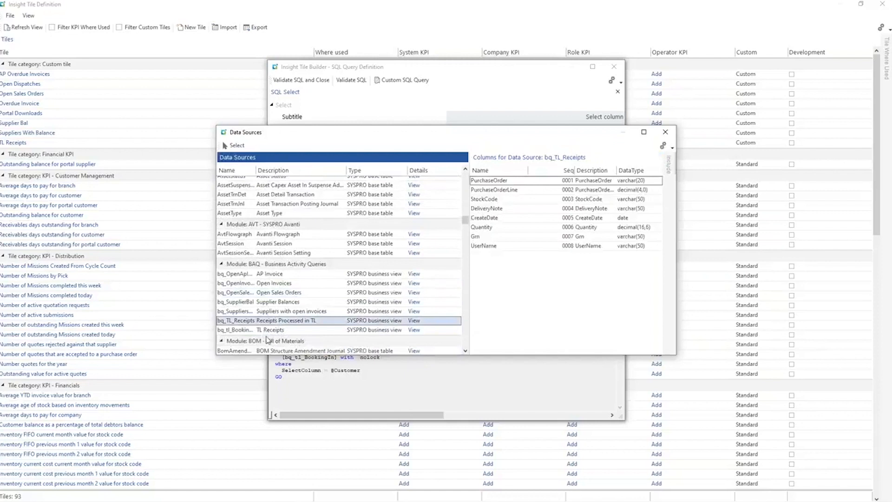
left_click(269, 331)
double_click(277, 321)
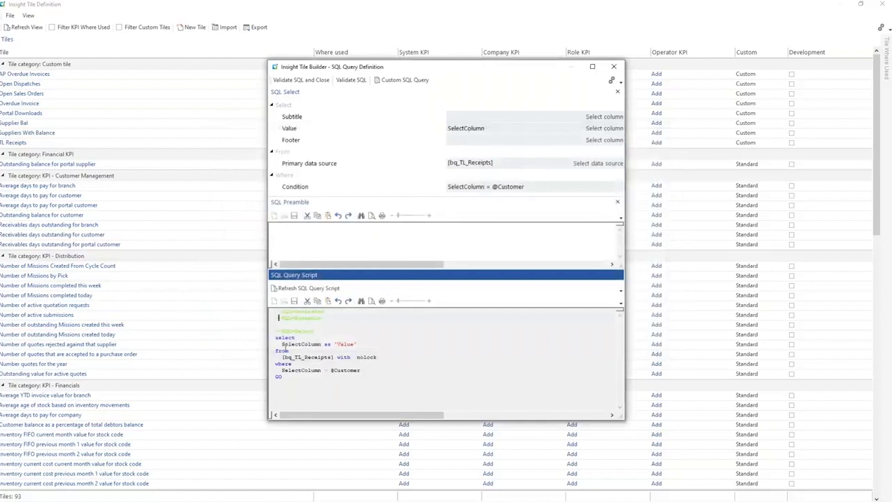
Step: Set the summary value to CAST(SUM(Quantity) AS DECIMAL(16,2)) and clear the query's condition
left_click(450, 130)
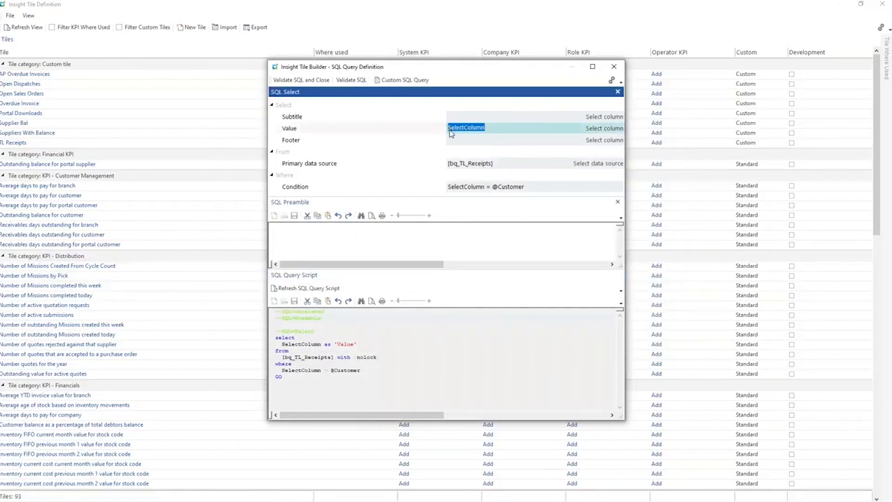
type("SU")
type("CAST")
type("(Quantity")
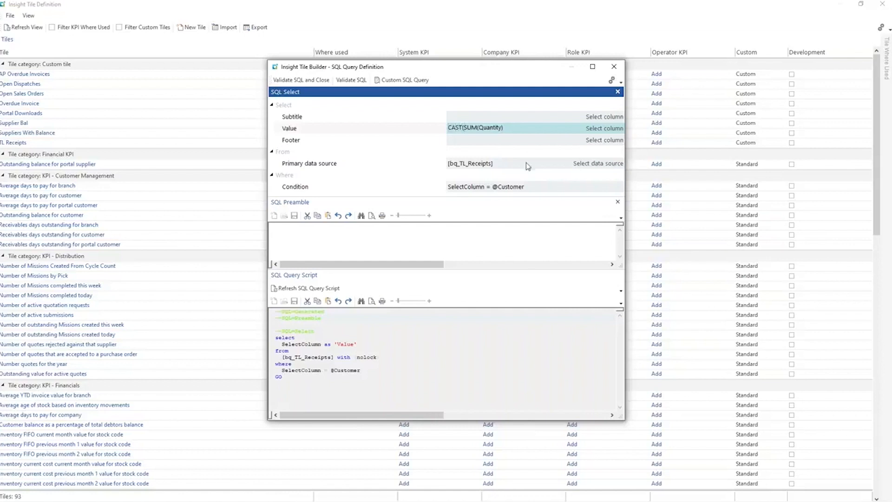
type(" AS DECIMAL(16,2")
left_click_drag(537, 188, 434, 183)
key("BackSpace")
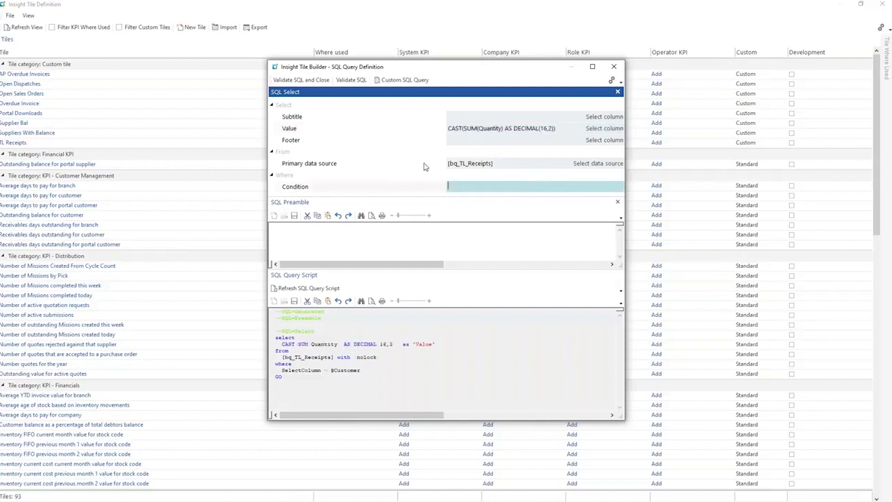
Step: Validate the summary SQL, review the generated query script, and close the summary query definition
left_click(351, 80)
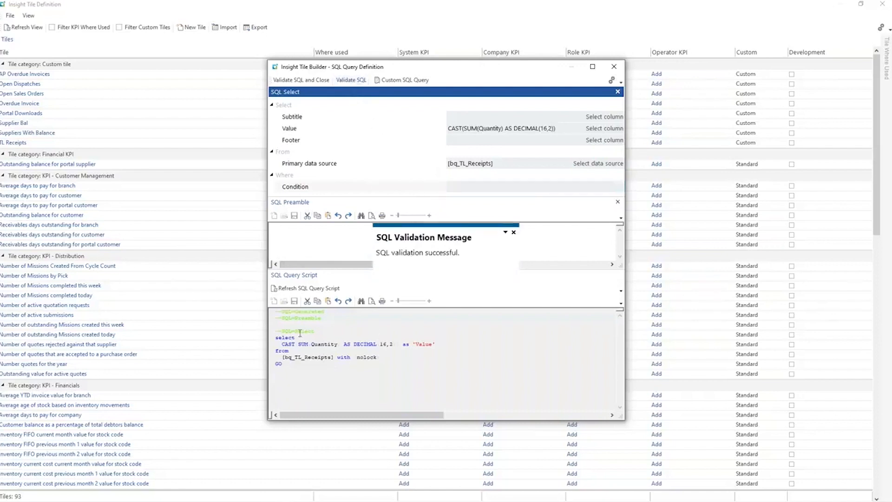
left_click_drag(298, 368, 266, 331)
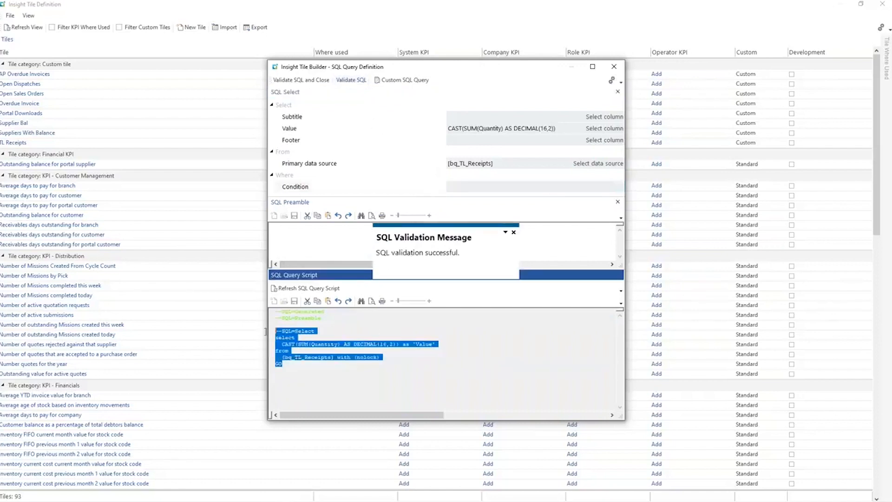
left_click(355, 379)
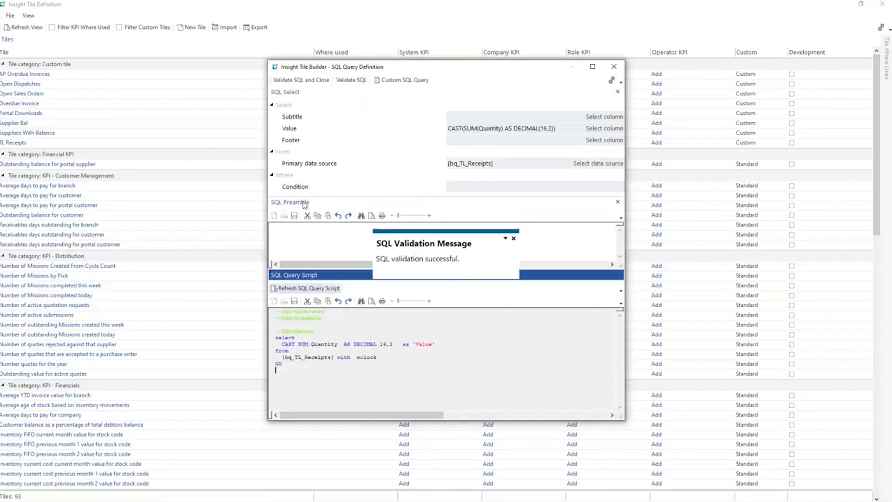
left_click(303, 82)
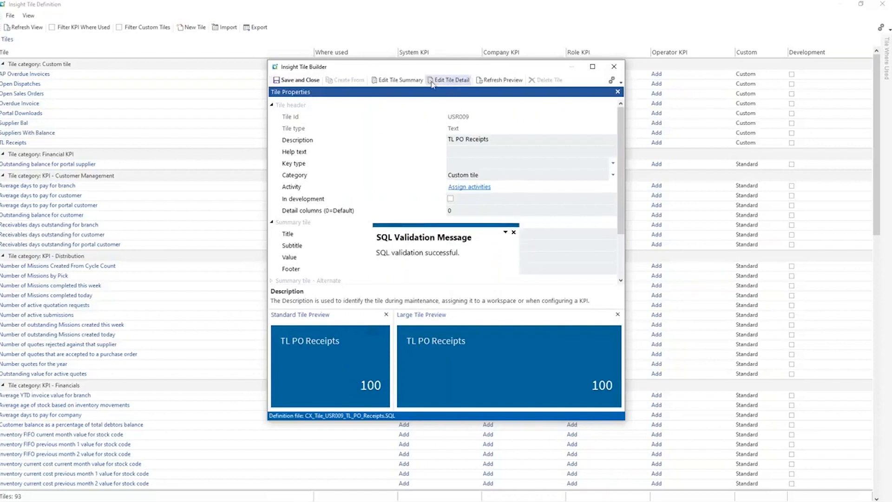
Step: Switch the tile's detail query to custom SQL and make it select all columns (*) from bq_TL_Receipts
left_click(449, 80)
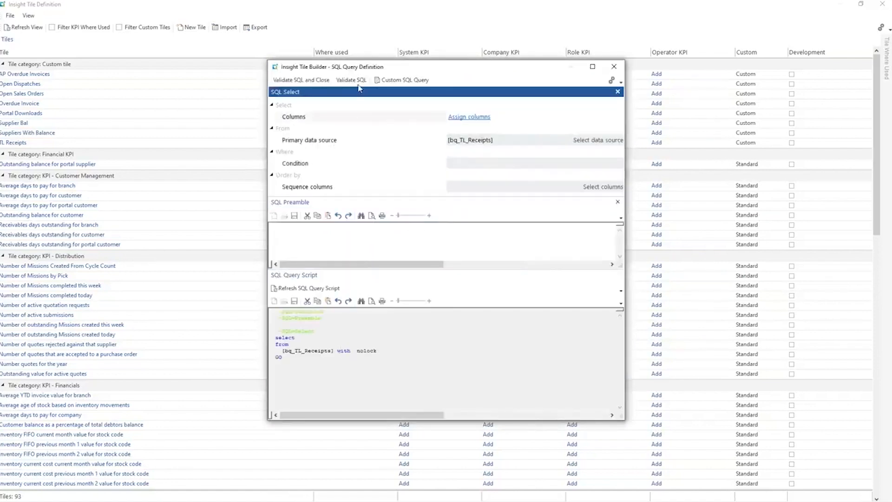
left_click(399, 81)
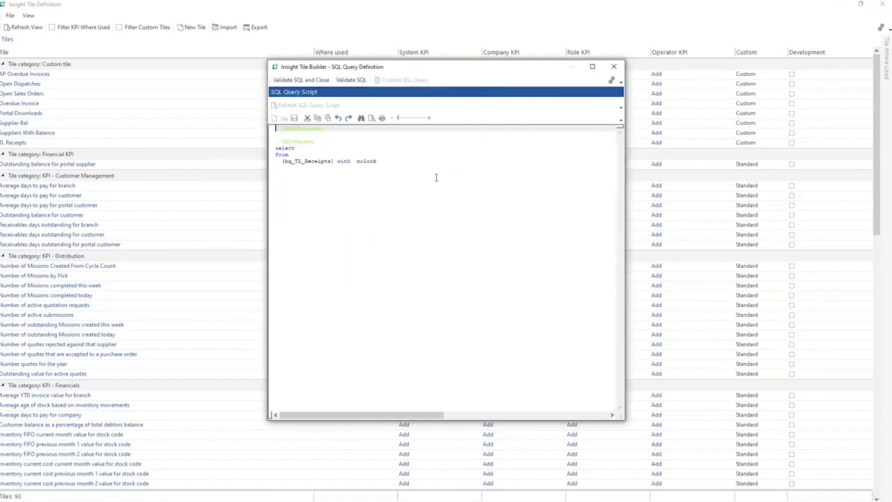
left_click(324, 155)
left_click(324, 149)
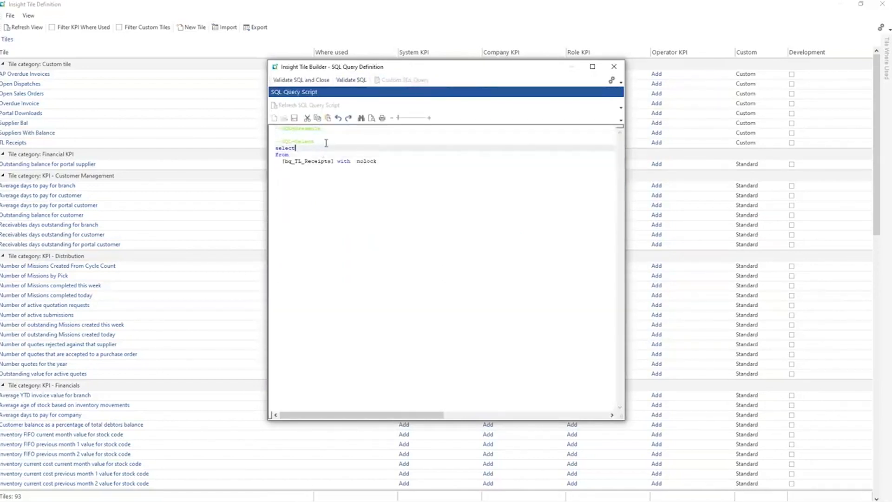
key("Return")
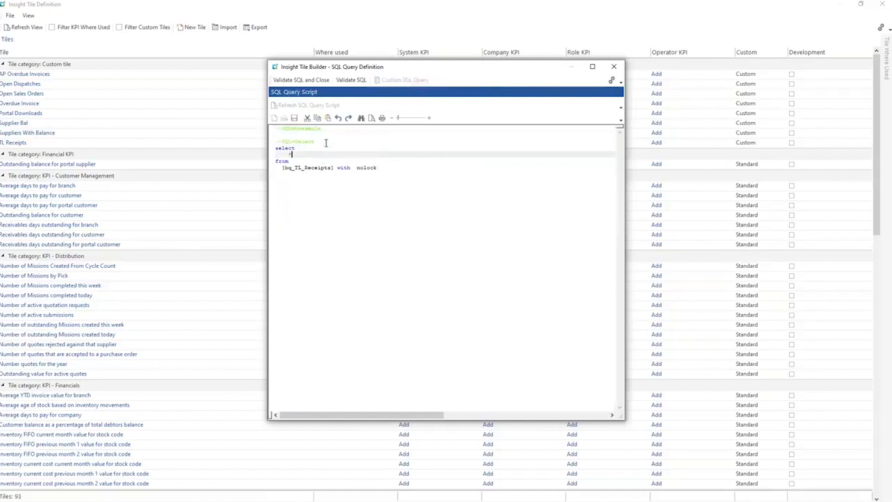
left_click(301, 214)
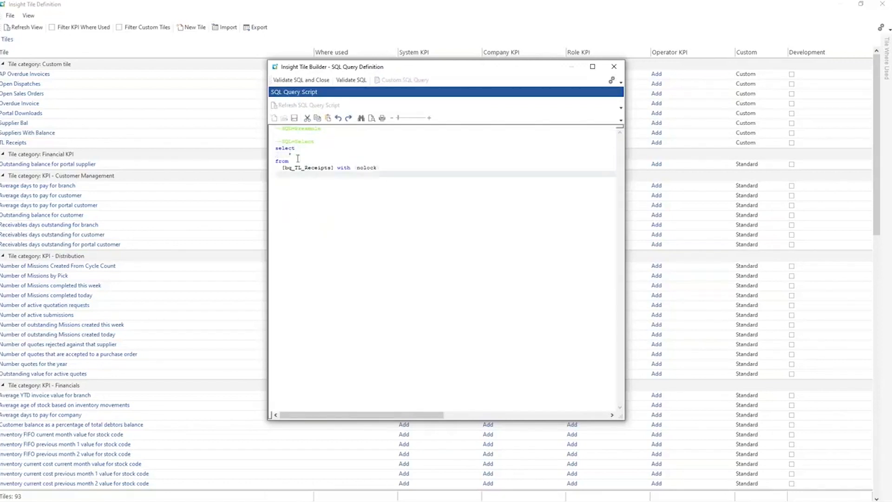
Step: Validate and close the custom detail query, and save the TL PO Receipts tile, leaving the tile definition program
left_click_drag(289, 154, 404, 170)
left_click(305, 183)
left_click(360, 204)
left_click(354, 209)
left_click(309, 81)
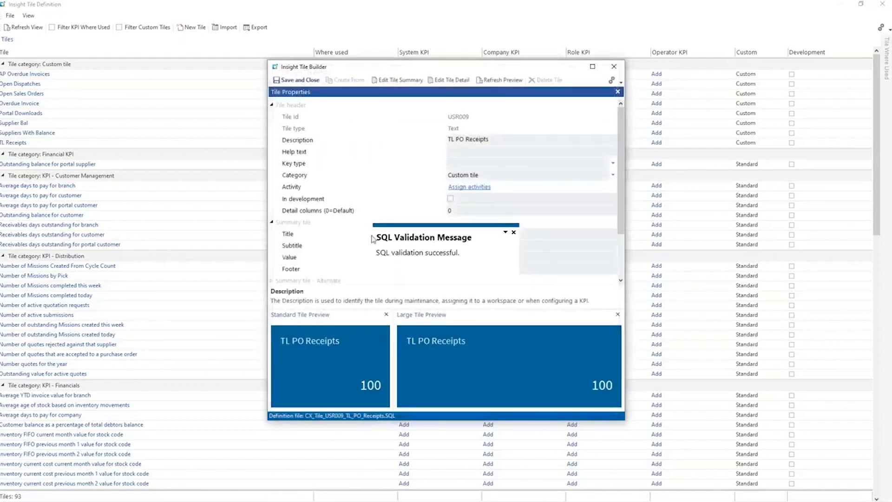
left_click(300, 80)
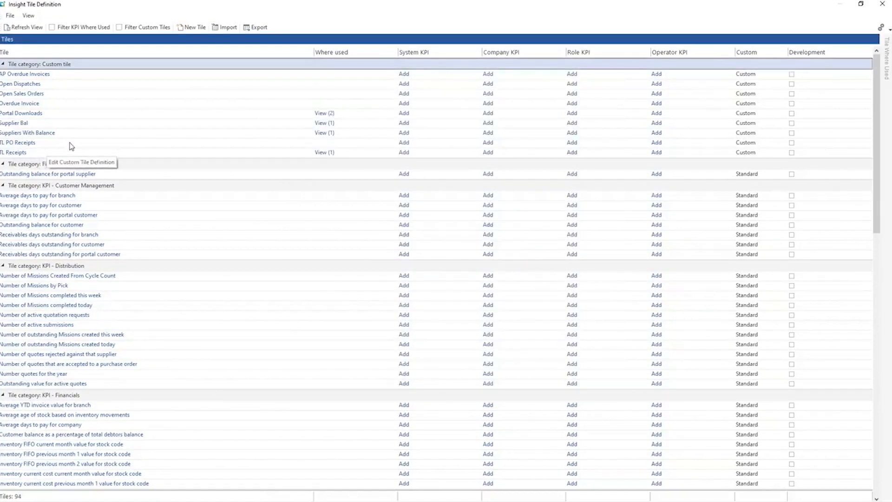
left_click(882, 4)
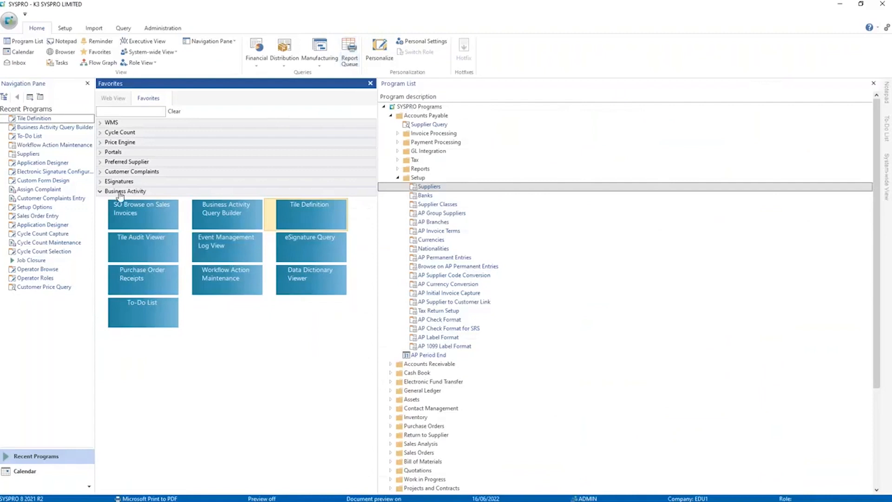
Step: Open the main menu's web view for editing in the designer, choosing the SYSPRO Client version
left_click(113, 98)
left_click(357, 116)
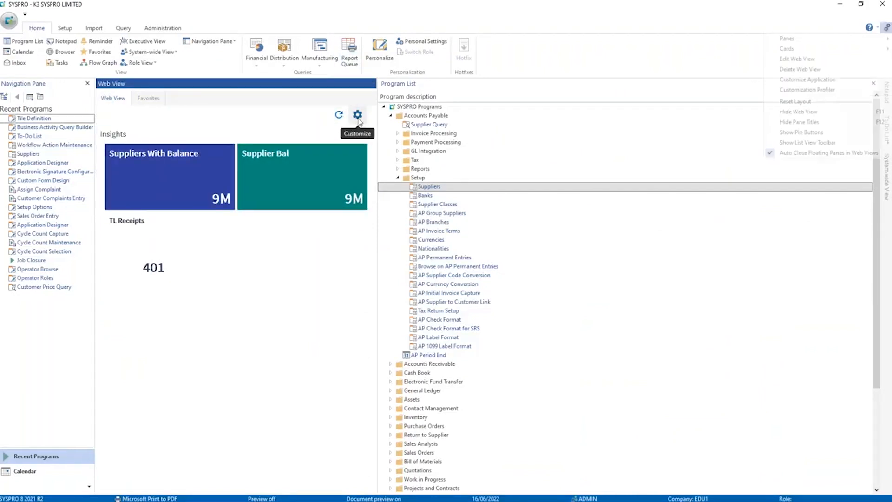
left_click(816, 59)
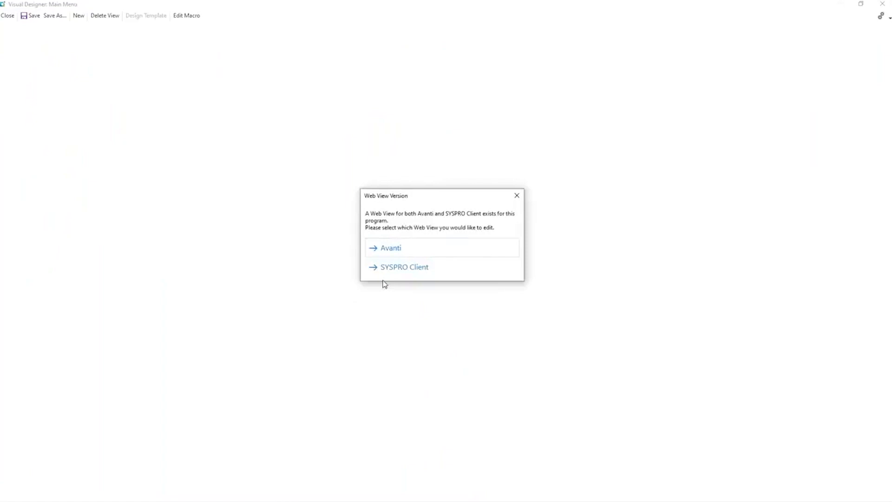
left_click(401, 266)
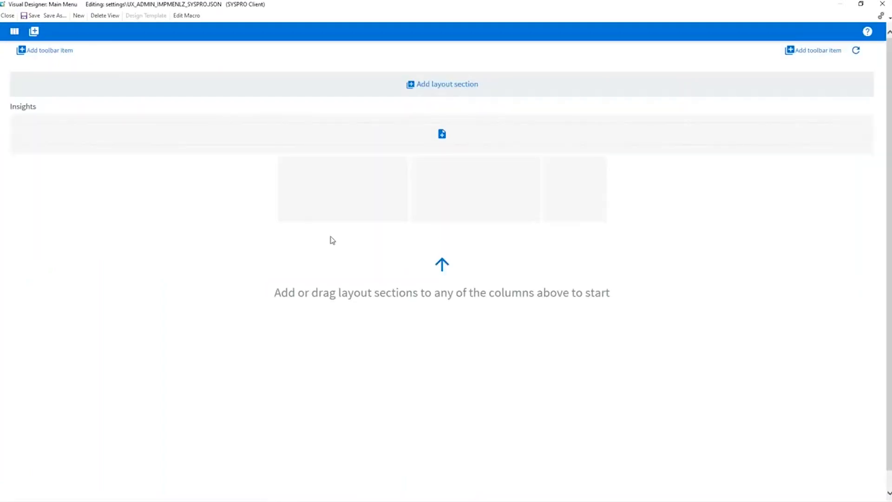
Step: Add the custom tile TL PO Receipts at small width to the Insights section, and save the web view, leaving the designer
left_click(440, 136)
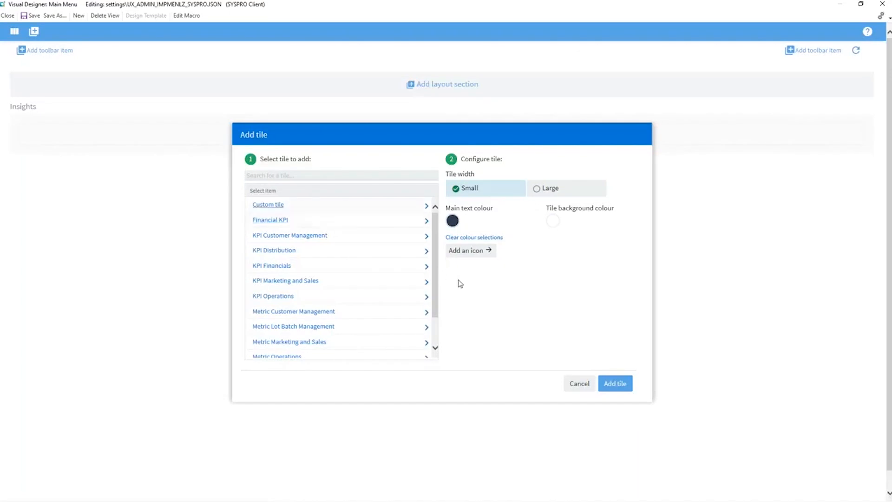
left_click(268, 205)
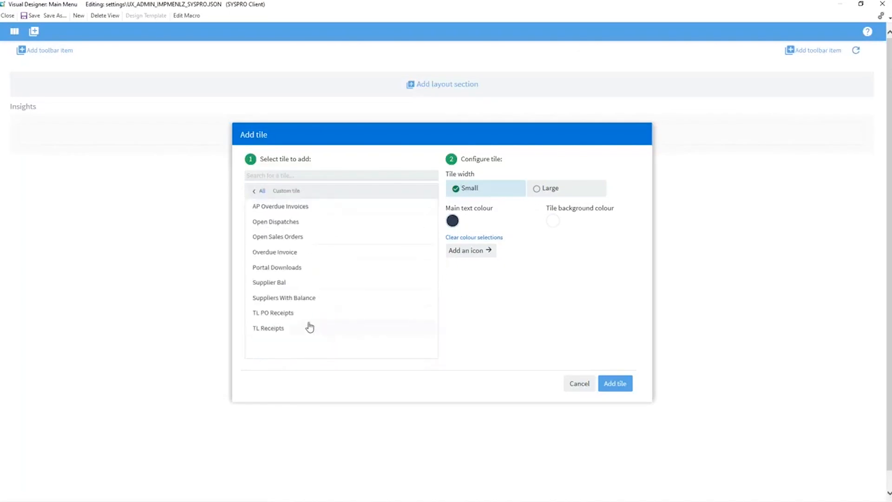
left_click(292, 316)
left_click(621, 386)
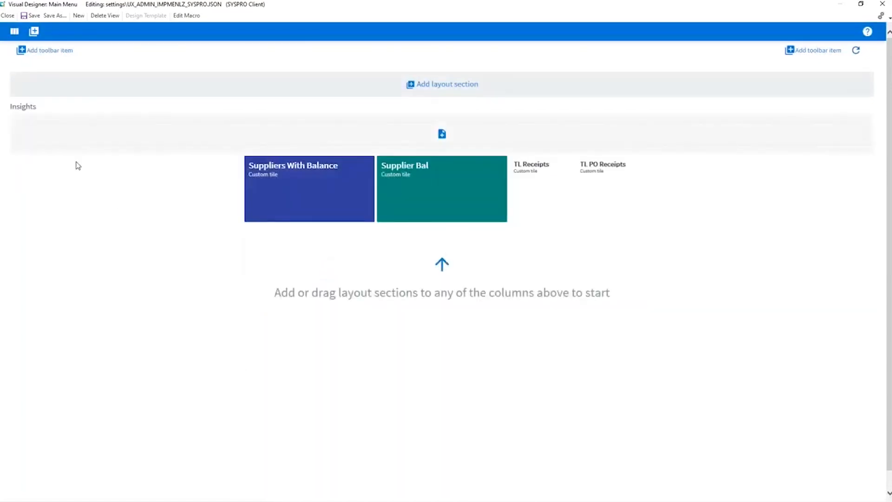
left_click(33, 19)
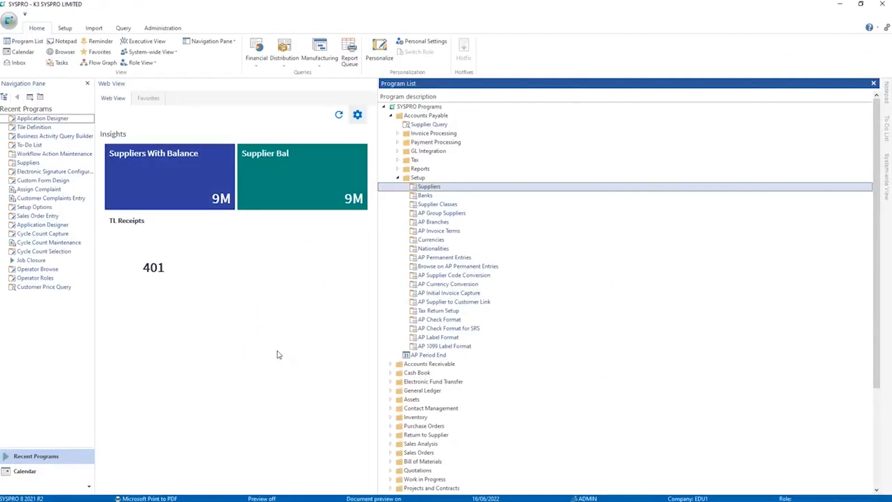
Step: Restart SYSPRO and log in to company EDU1 as ADMIN to reload the main menu web view
left_click(887, 4)
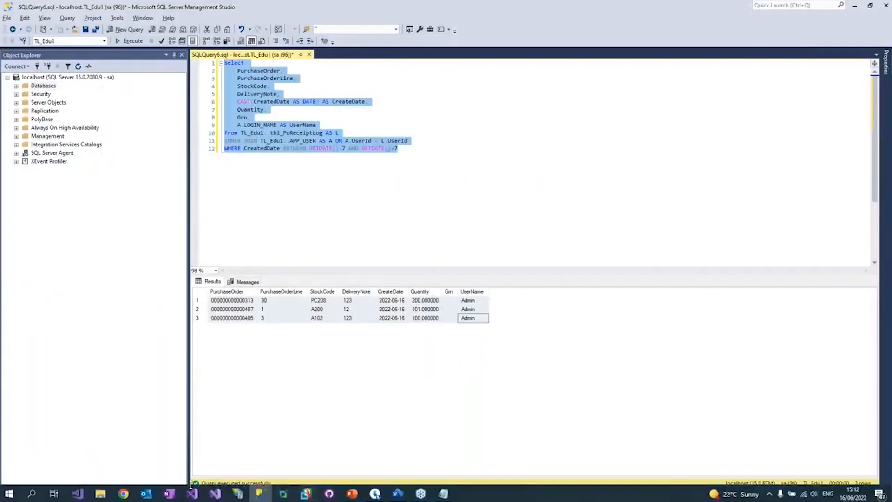
left_click(283, 494)
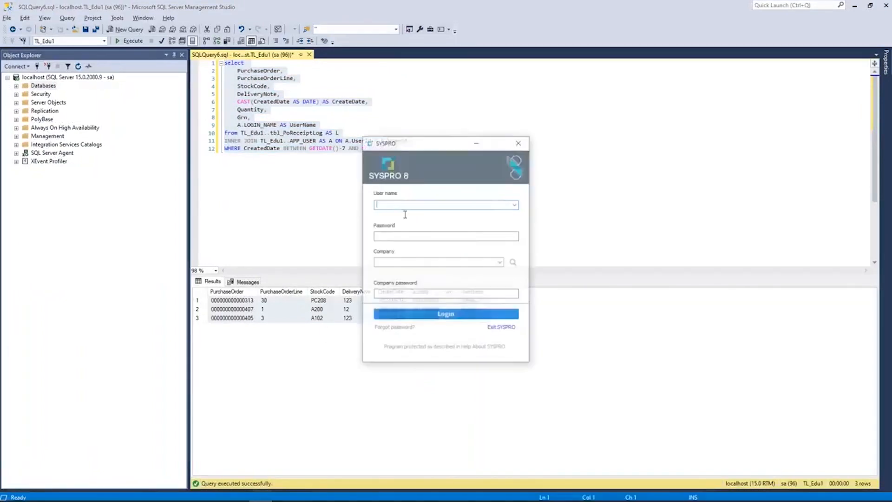
key("Tab")
key("Tab")
type("EDU1")
key("Tab")
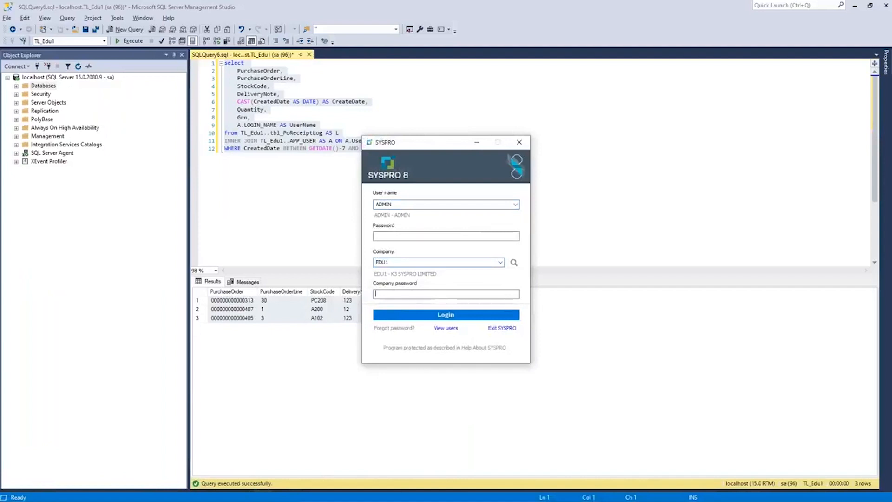
key("Return")
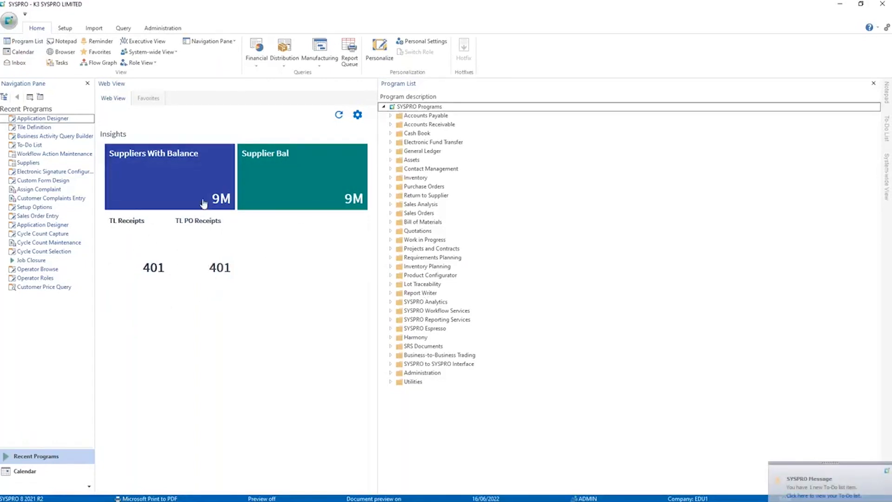
Step: Examine the receipt lines behind the TL PO Receipts tile, and close the detail list
left_click(219, 265)
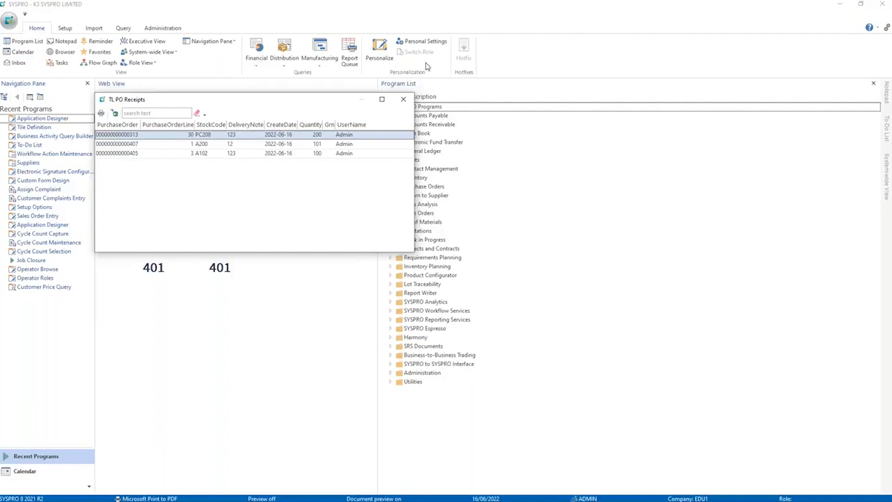
left_click(405, 100)
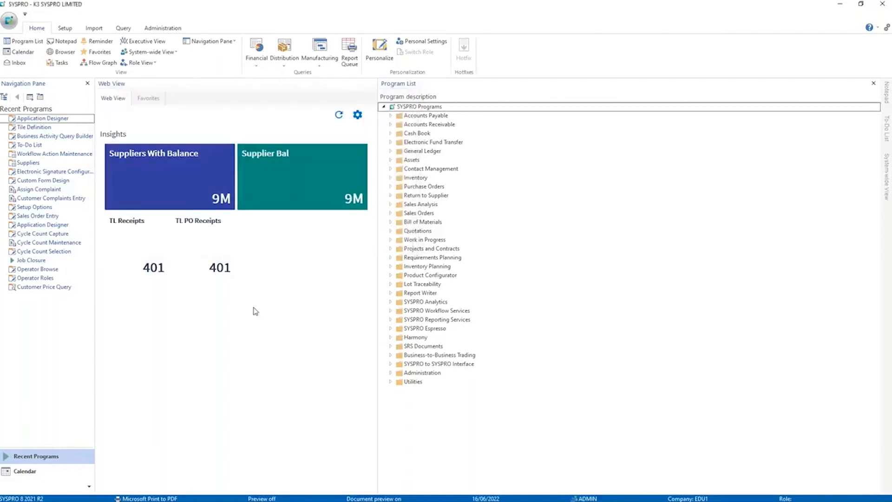
Step: Switch to the running PowerPoint slide show and advance from the data visibility user story to the next slide
key("alt+Tab")
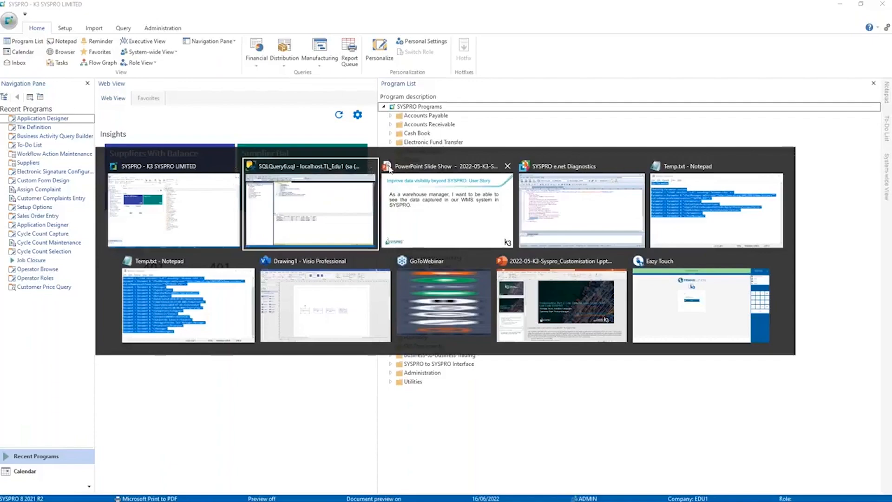
left_click(390, 170)
key("Right")
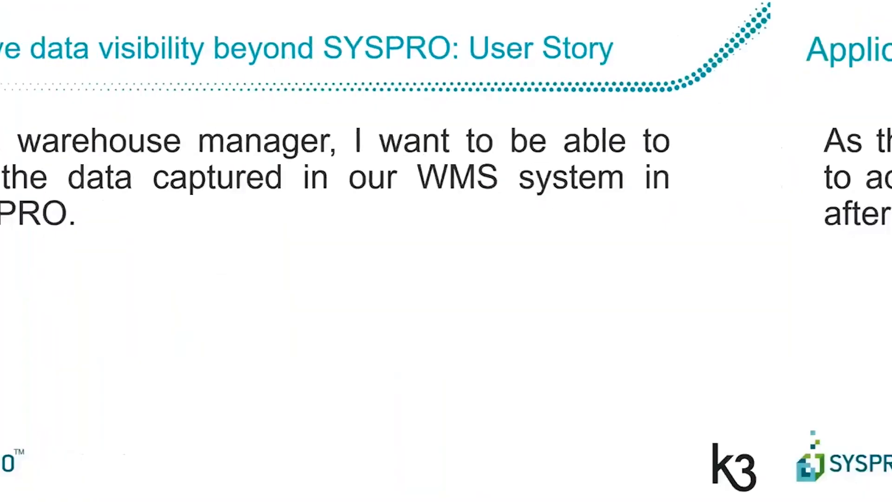